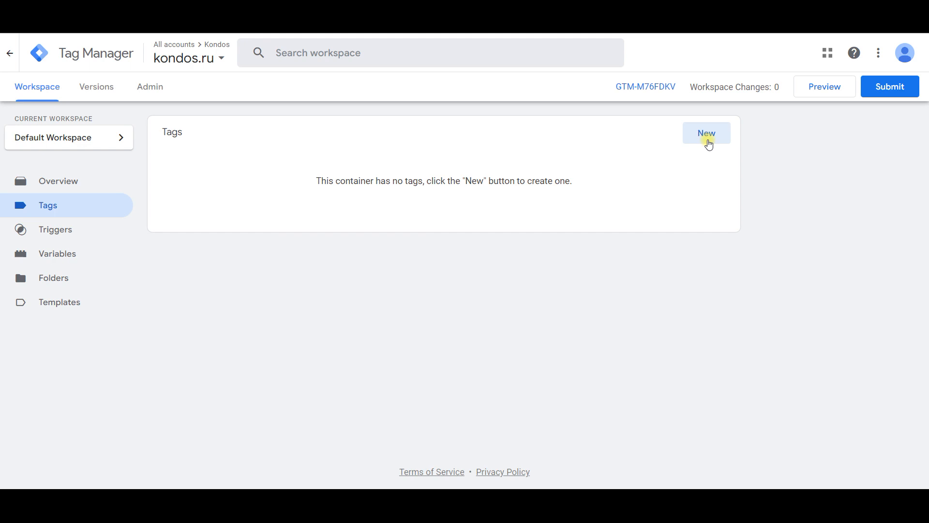
# Step: Start a new tag of type Google Analytics: GA4 Configuration and check the help for its Measurement ID
pyautogui.click(708, 140)
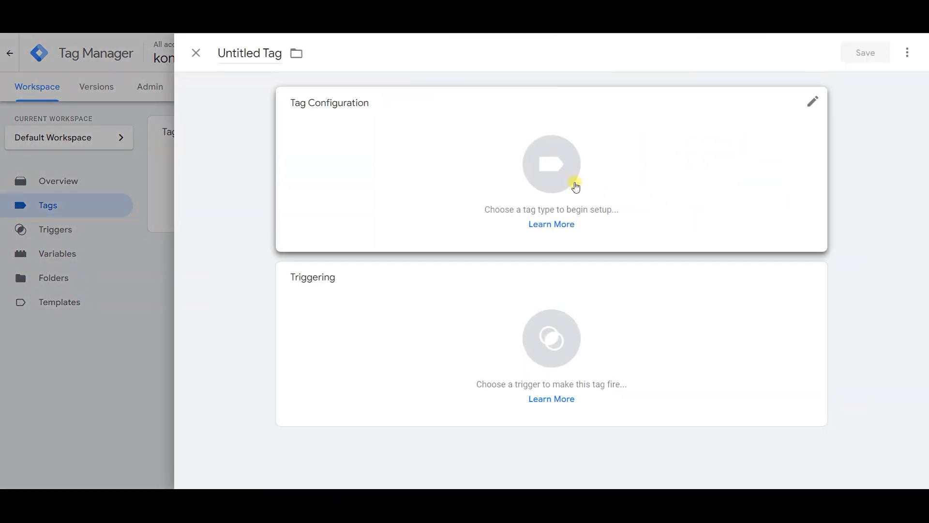
pyautogui.click(542, 186)
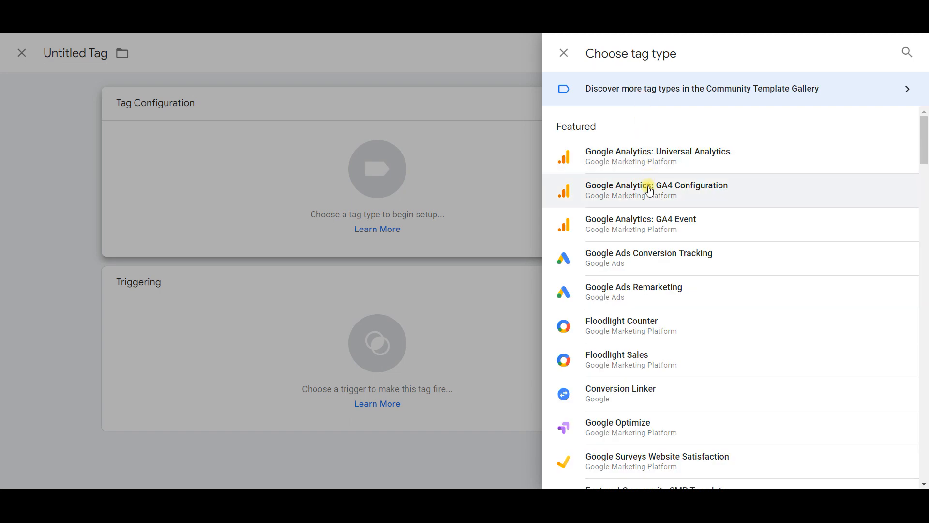
pyautogui.click(649, 190)
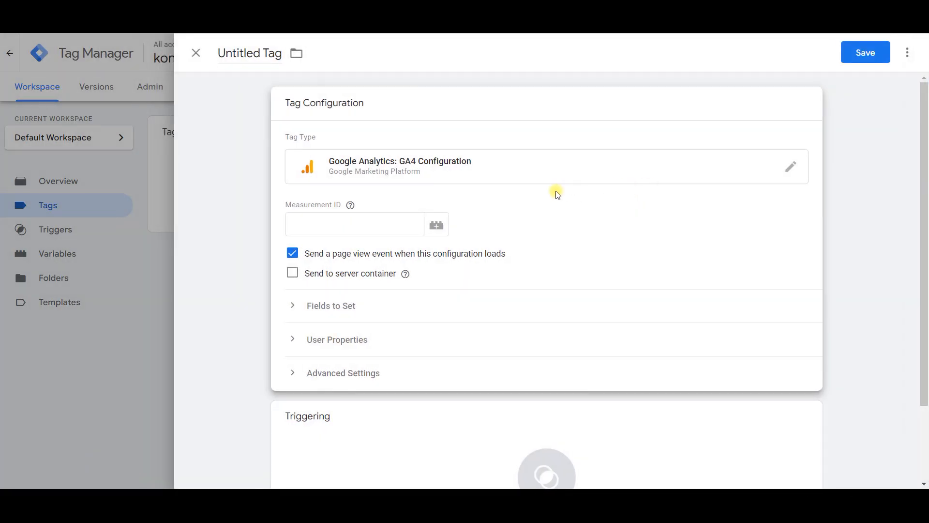
pyautogui.click(388, 204)
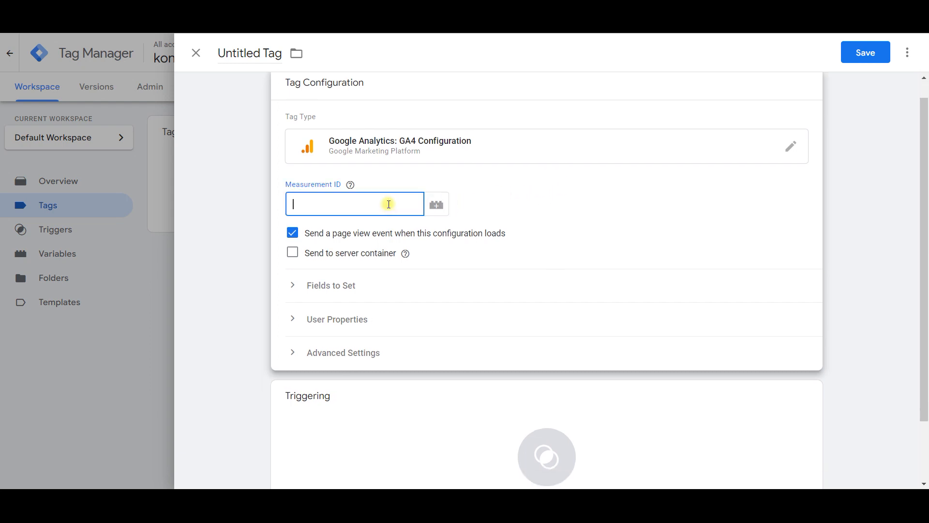
pyautogui.click(350, 184)
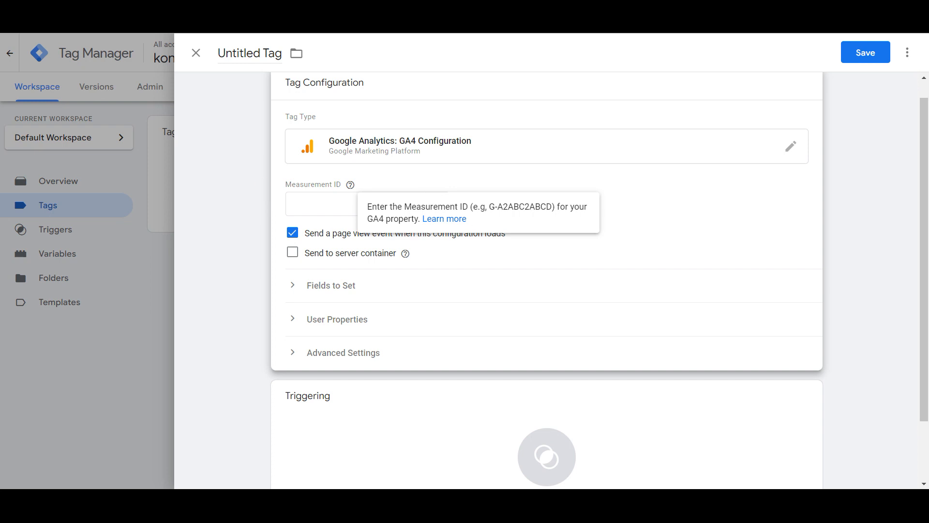
# Step: Switch to Google Analytics and copy the measurement ID from the Kondos website data stream in the property's admin settings
pyautogui.click(329, 10)
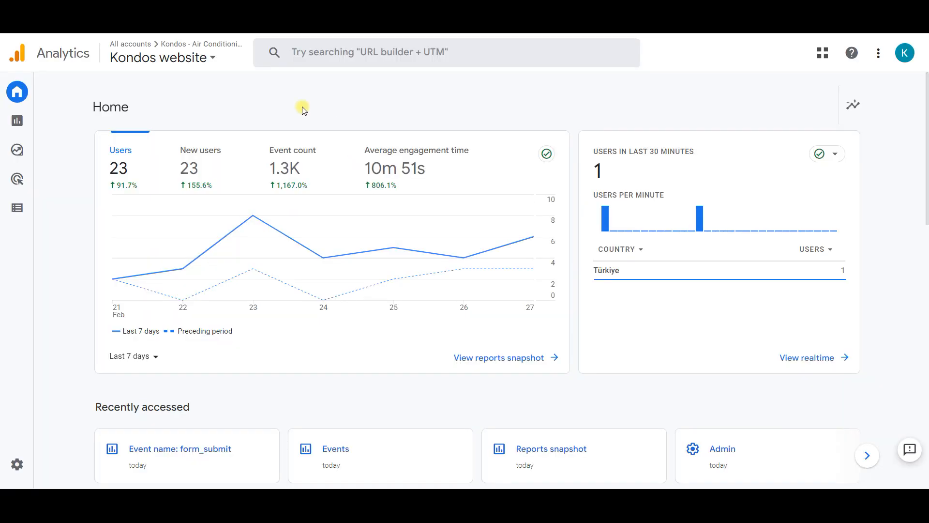
pyautogui.click(17, 466)
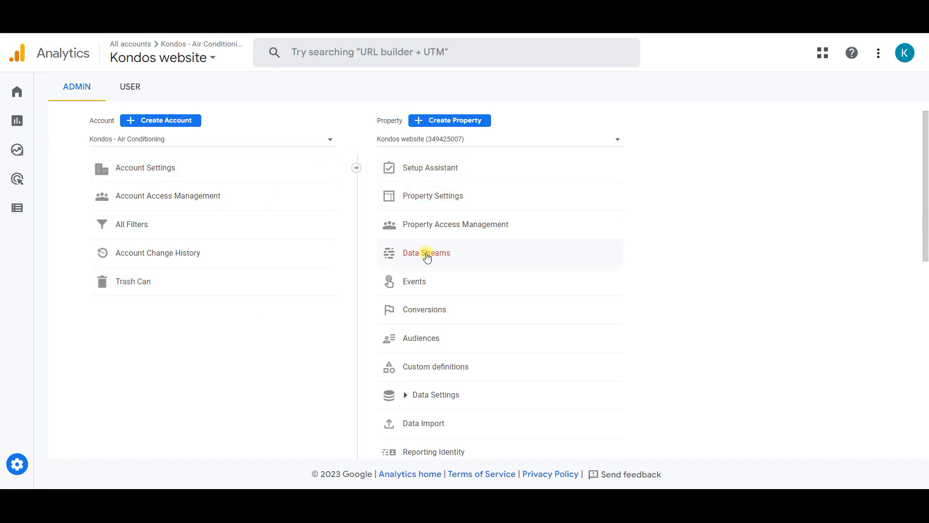
pyautogui.click(426, 255)
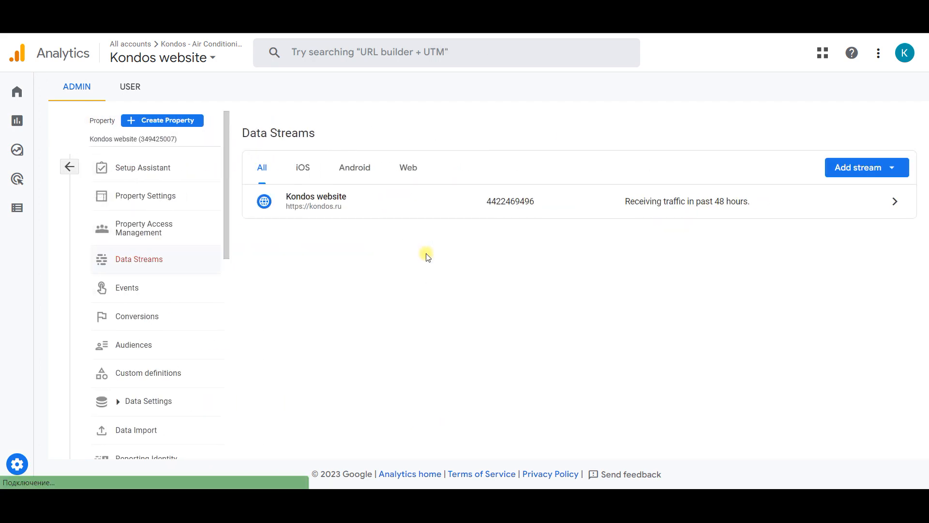
pyautogui.click(501, 211)
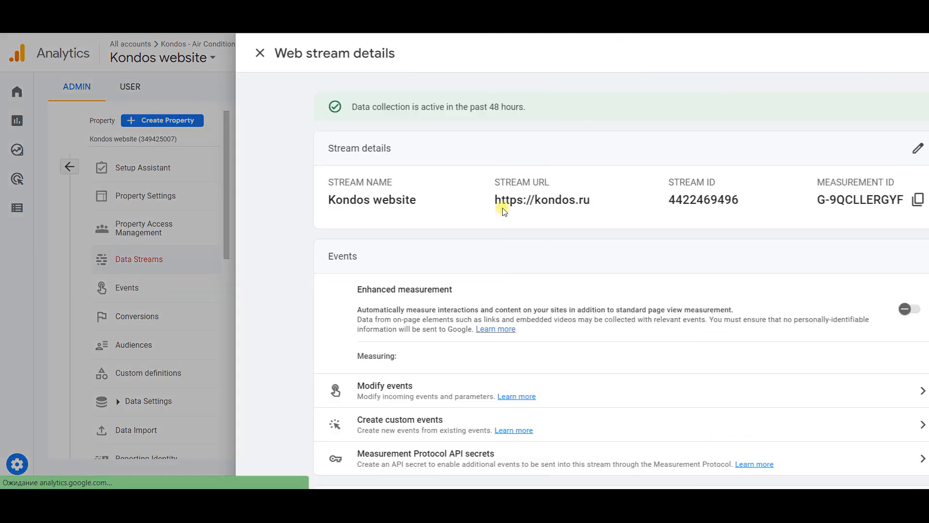
pyautogui.click(813, 199)
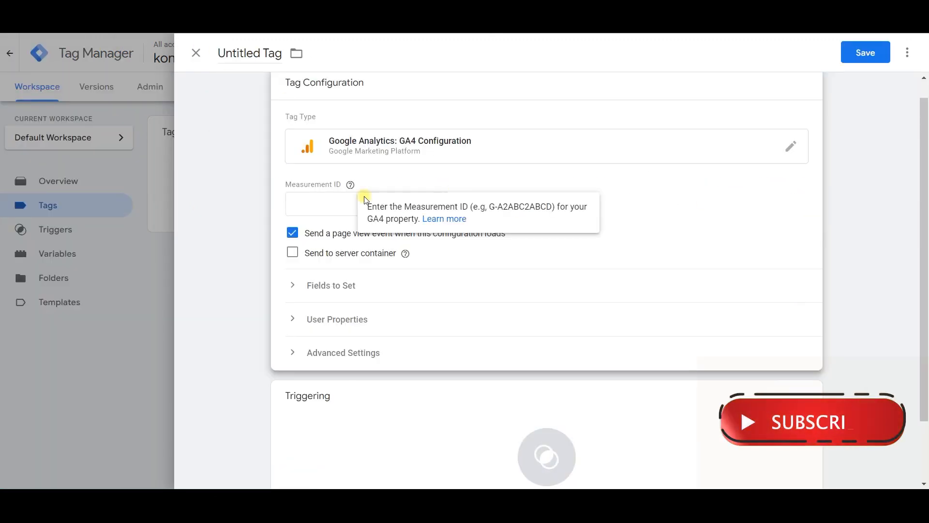
# Step: Back in Tag Manager, paste the copied measurement ID into the GA4 configuration tag
pyautogui.click(330, 203)
pyautogui.hotkey('ctrl', 'v')
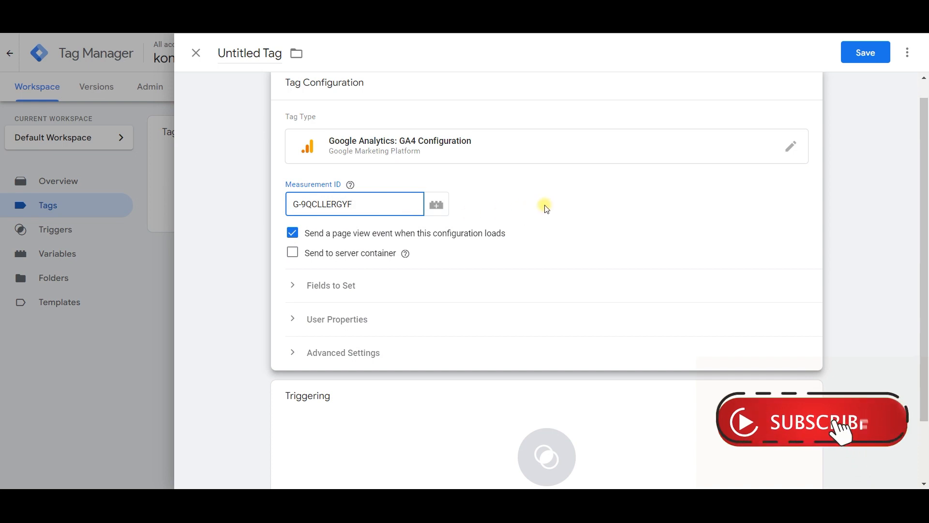
pyautogui.click(542, 203)
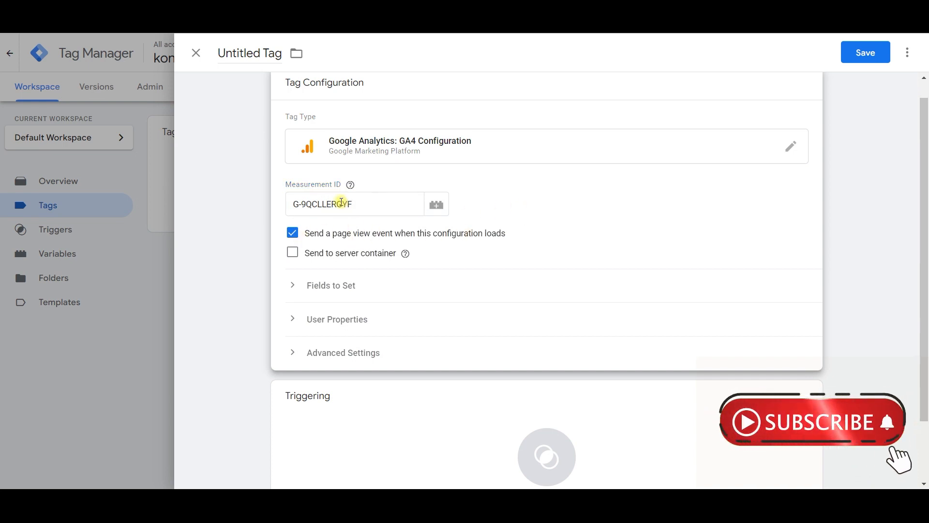
# Step: Set the GA4 configuration tag to fire on the Initialization - All Pages trigger
pyautogui.scroll(-2, 346, 213)
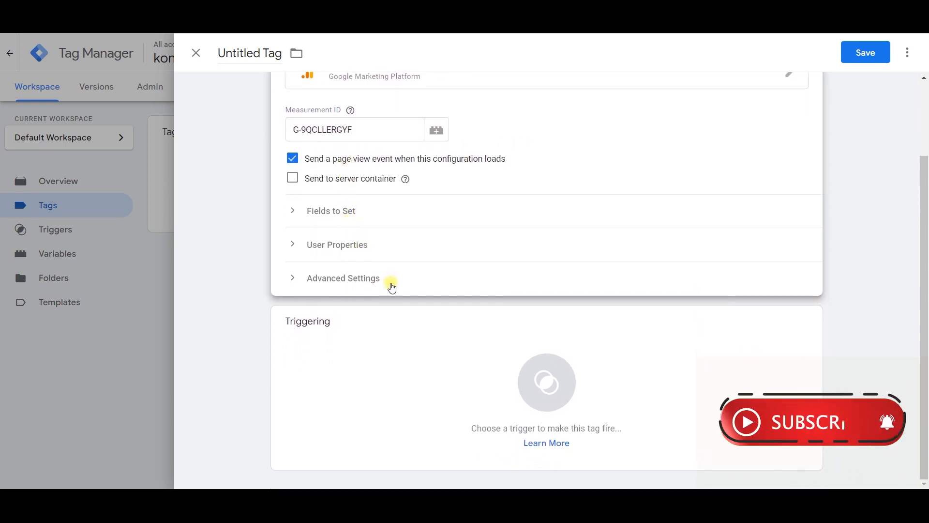
pyautogui.click(525, 370)
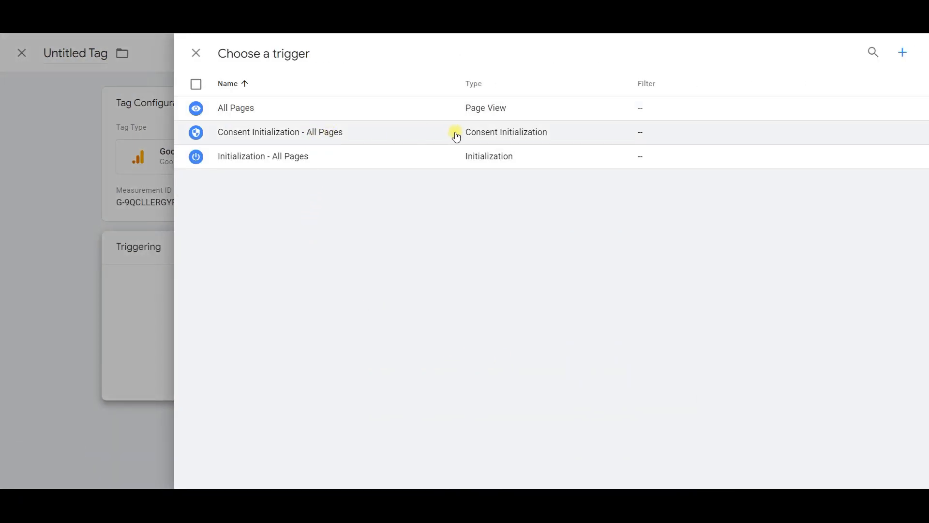
pyautogui.click(438, 162)
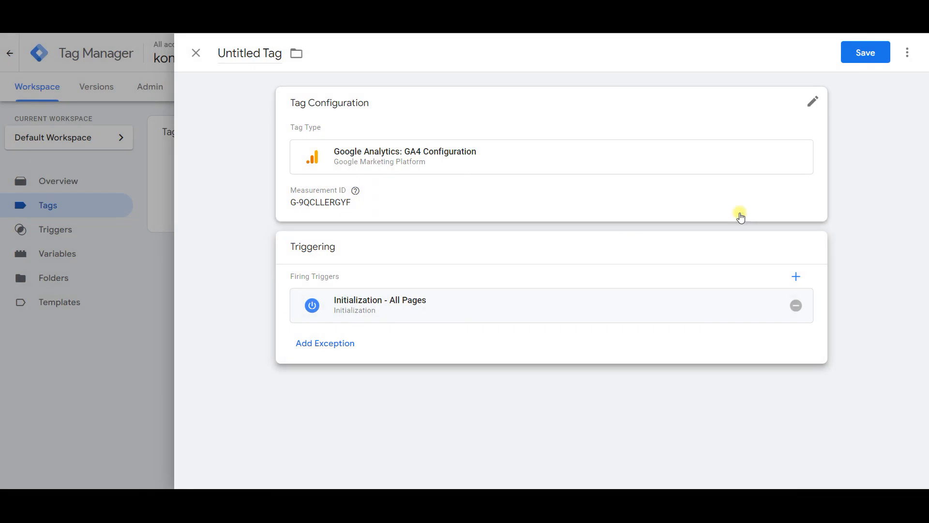
# Step: Name the tag "GA4 initialization" and save it
pyautogui.doubleClick(269, 52)
pyautogui.tripleClick(259, 50)
pyautogui.write('GA')
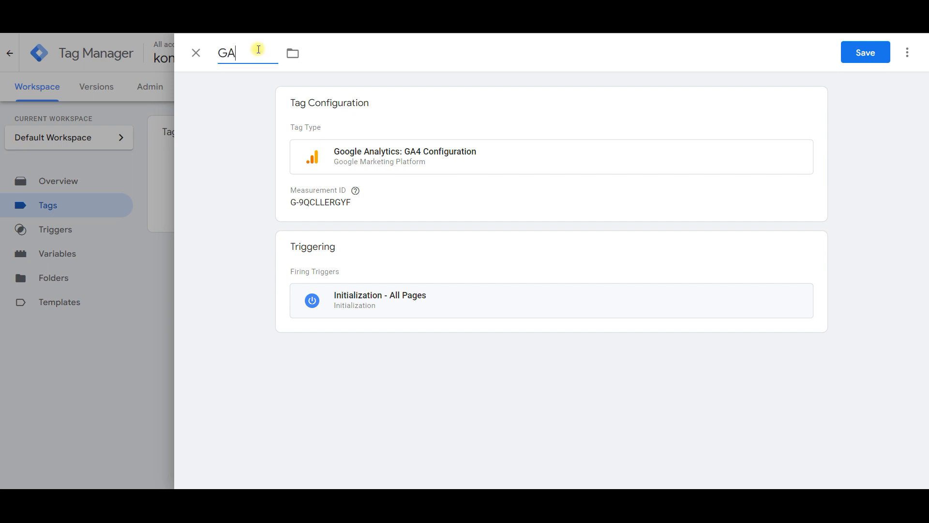
pyautogui.write('4 initialization')
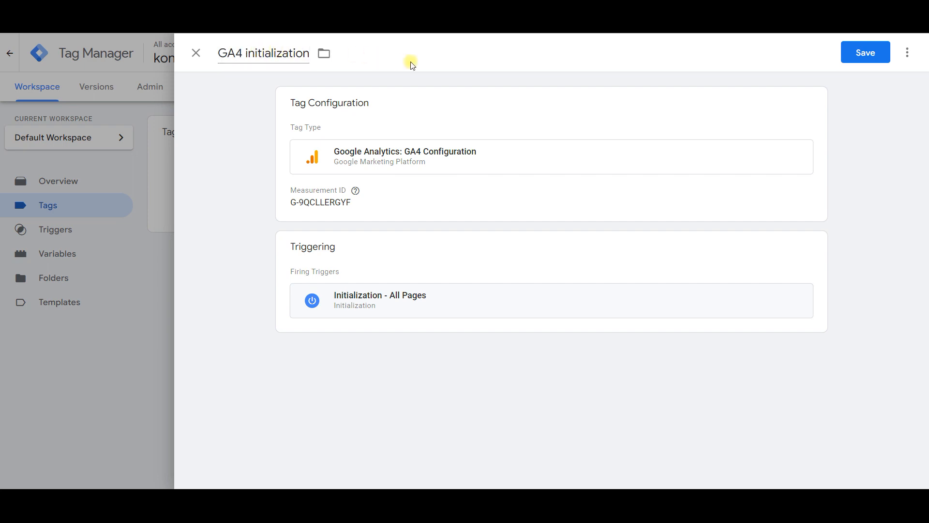
pyautogui.click(864, 52)
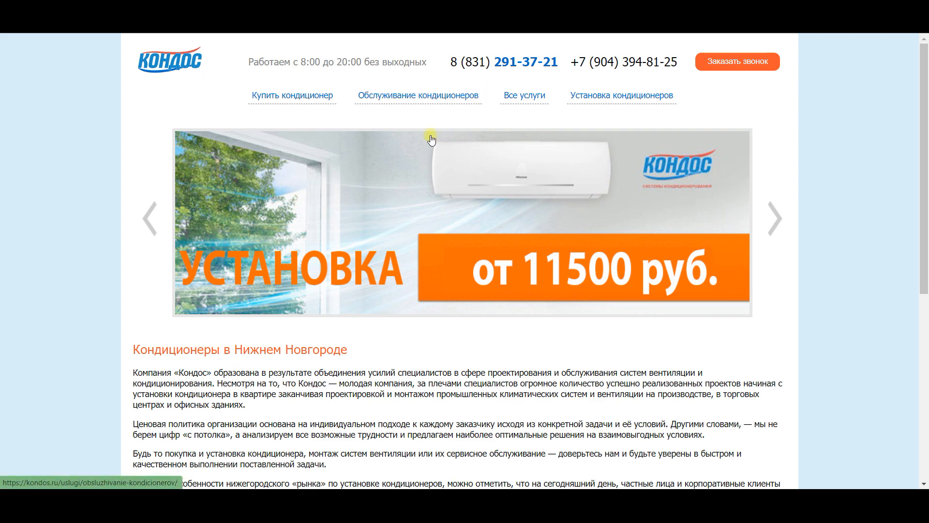
# Step: Check the service request form on the Kondos website, and create and save a Form Submission trigger for all forms in Tag Manager
pyautogui.scroll(-2, 516, 221)
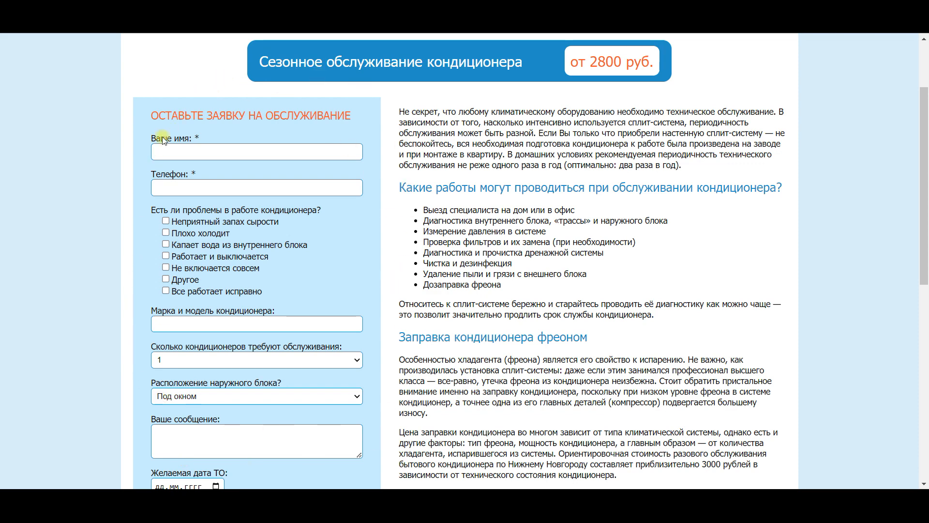
pyautogui.scroll(-1, 162, 141)
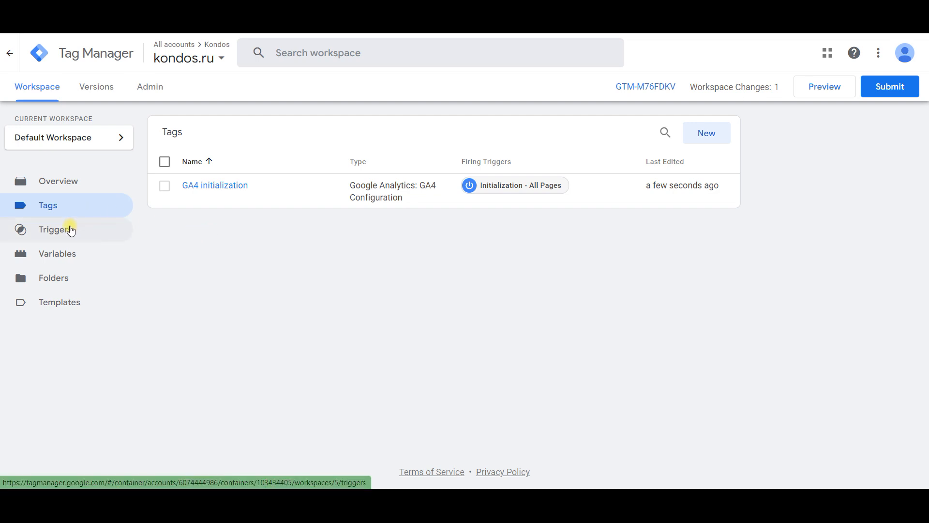
pyautogui.click(70, 230)
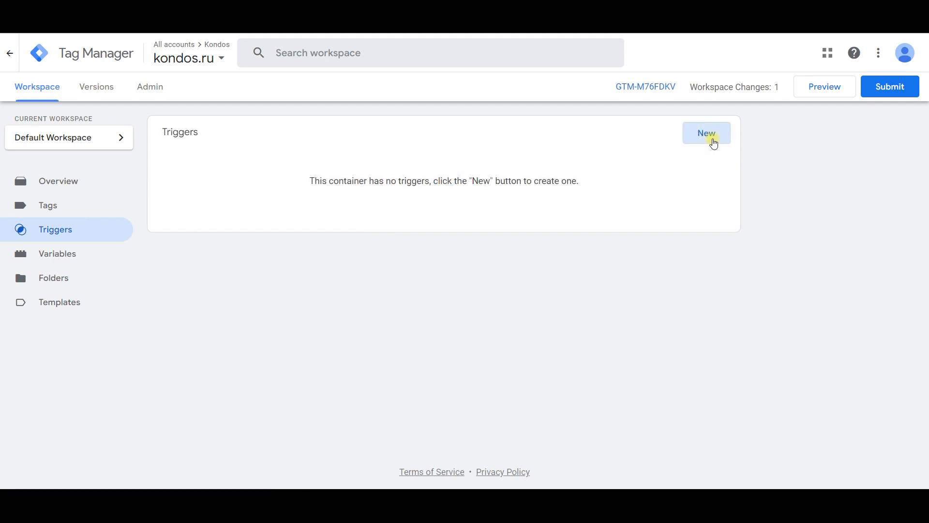
pyautogui.click(712, 140)
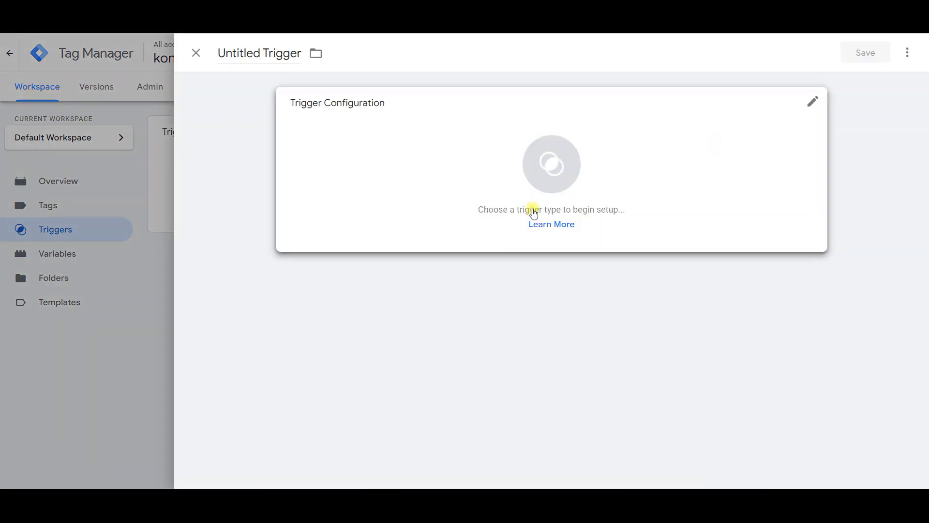
pyautogui.click(534, 213)
pyautogui.scroll(-3, 692, 254)
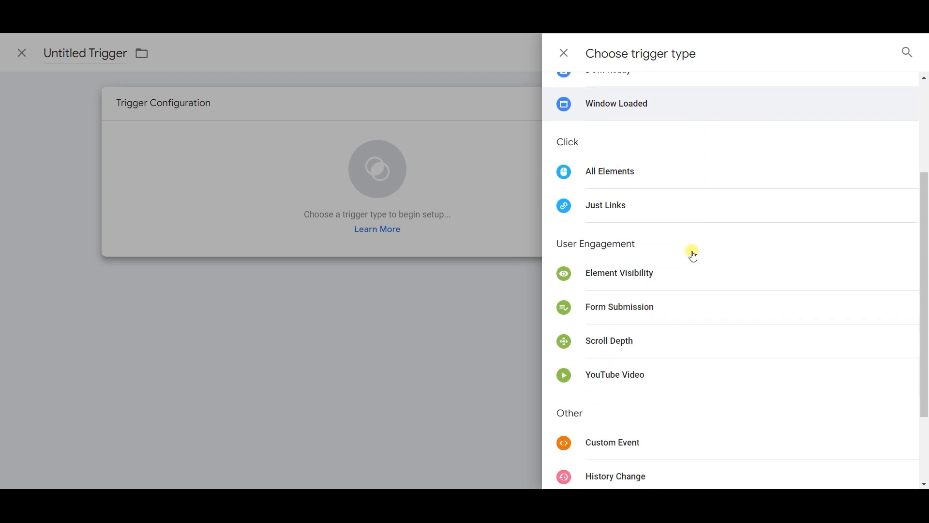
pyautogui.scroll(-2, 693, 256)
pyautogui.click(675, 228)
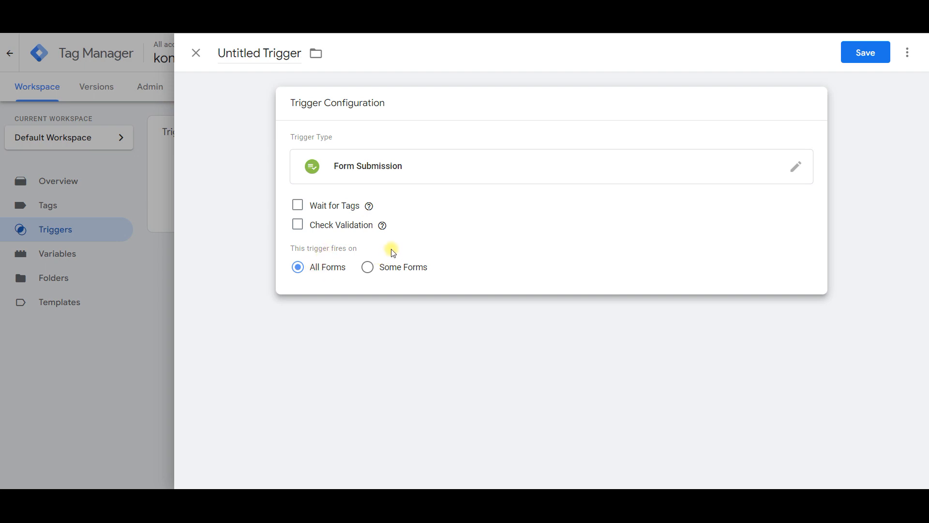
pyautogui.click(857, 57)
pyautogui.click(577, 237)
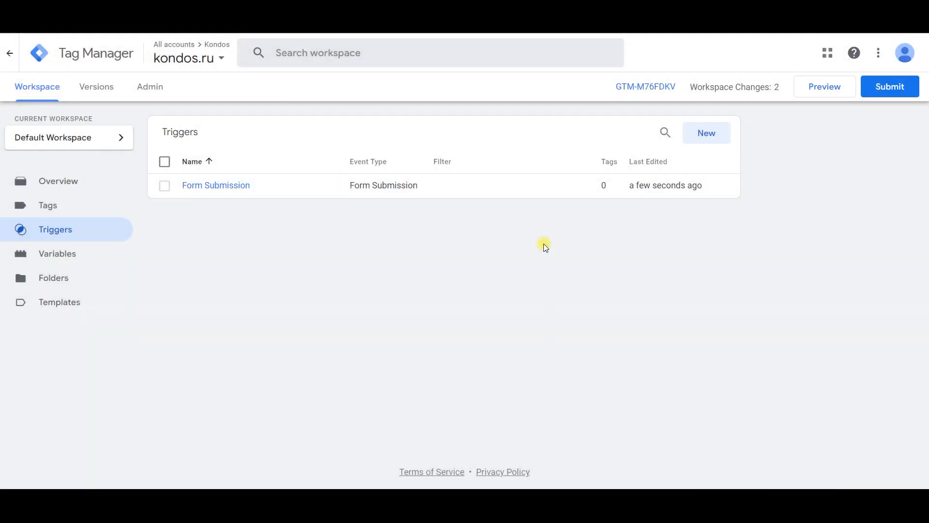
# Step: Enable the built-in variables Form Element, Form Classes, Form ID, Form Target, Form URL and Form Text
pyautogui.click(53, 205)
pyautogui.click(63, 253)
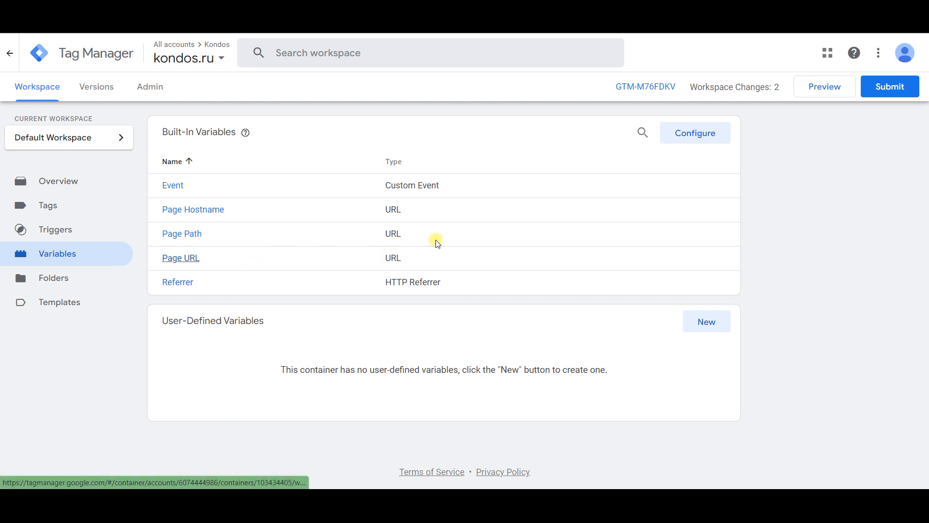
pyautogui.click(695, 134)
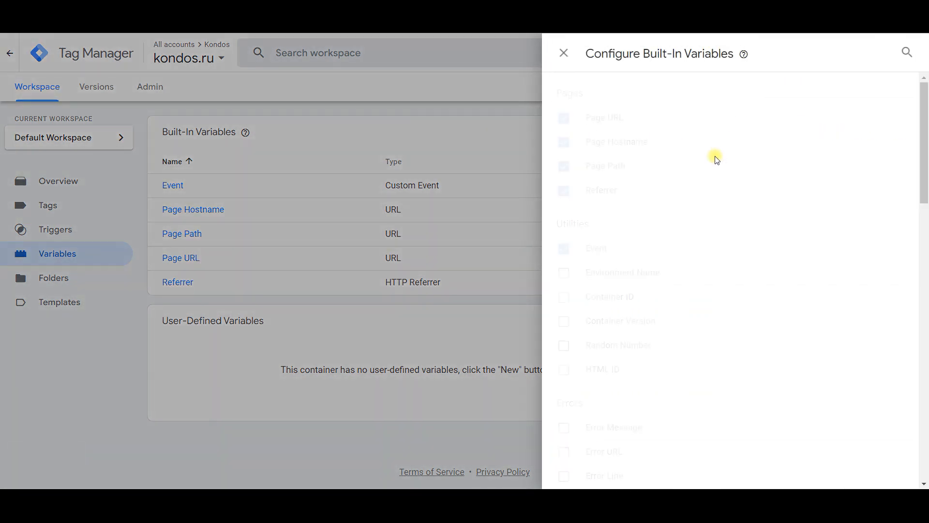
pyautogui.scroll(-1, 711, 184)
pyautogui.scroll(-6, 710, 195)
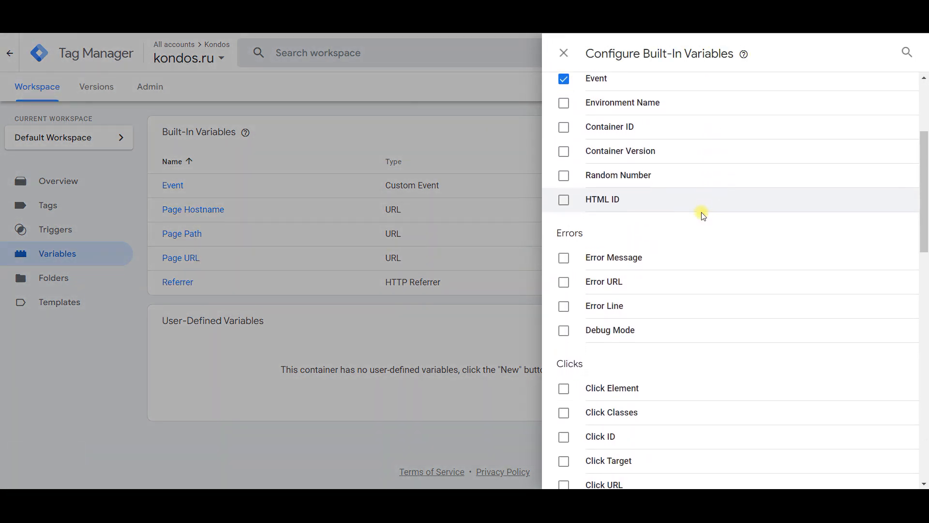
pyautogui.scroll(-3, 694, 232)
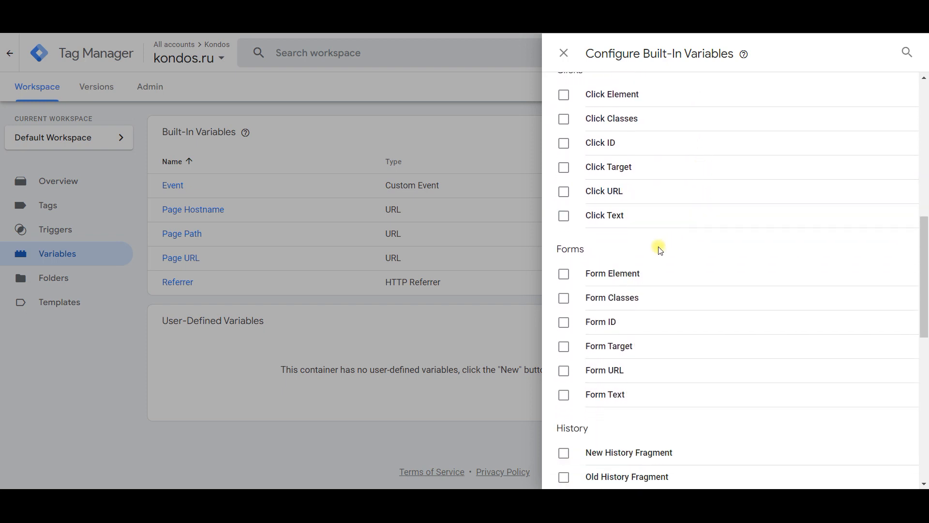
pyautogui.click(564, 274)
pyautogui.click(564, 298)
pyautogui.click(564, 321)
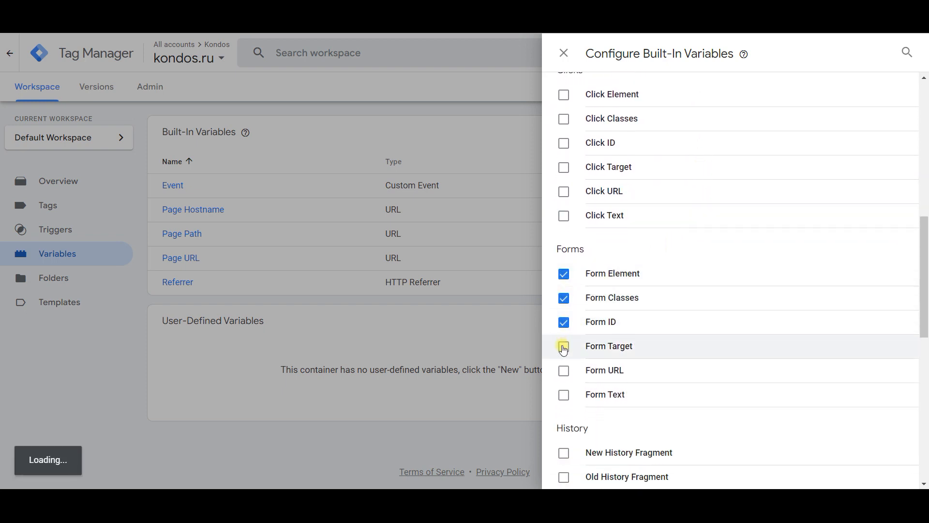
pyautogui.click(564, 346)
pyautogui.click(564, 370)
pyautogui.click(563, 395)
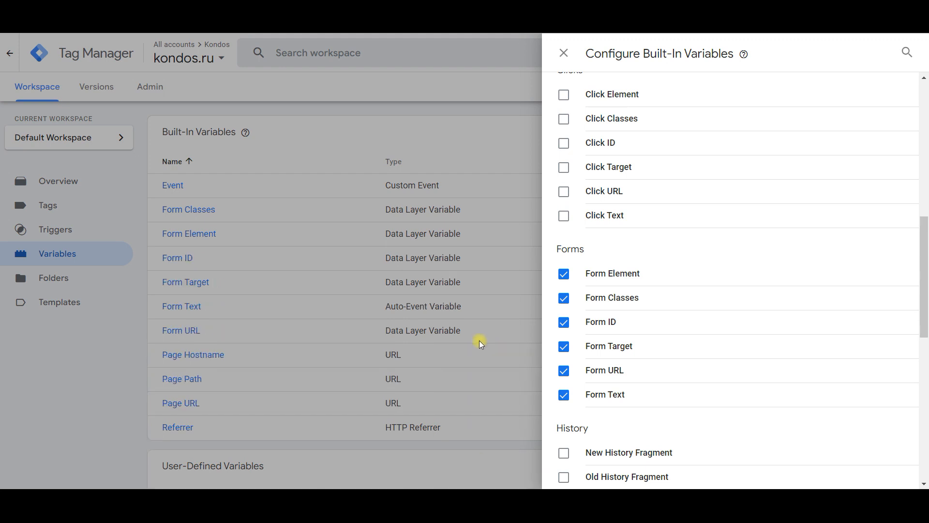
pyautogui.click(479, 341)
pyautogui.scroll(-1, 556, 319)
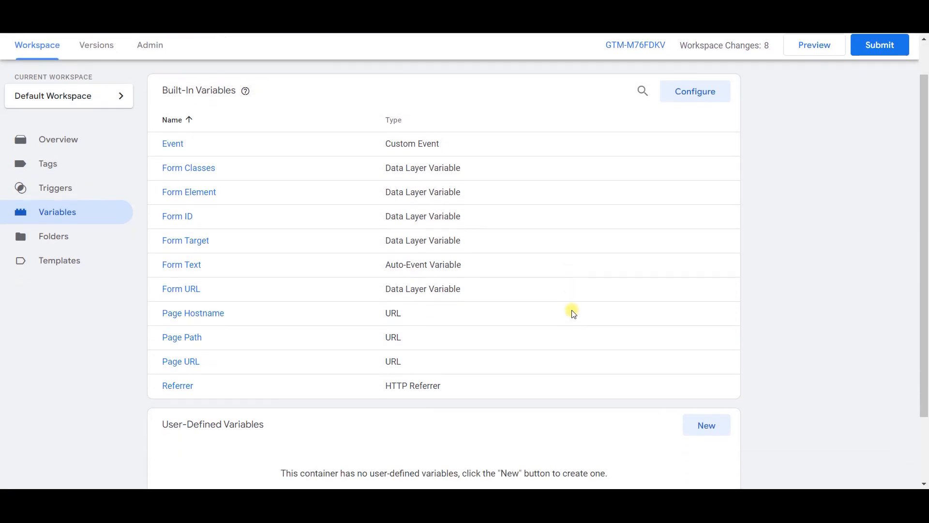
pyautogui.scroll(-2, 573, 313)
pyautogui.scroll(3, 573, 310)
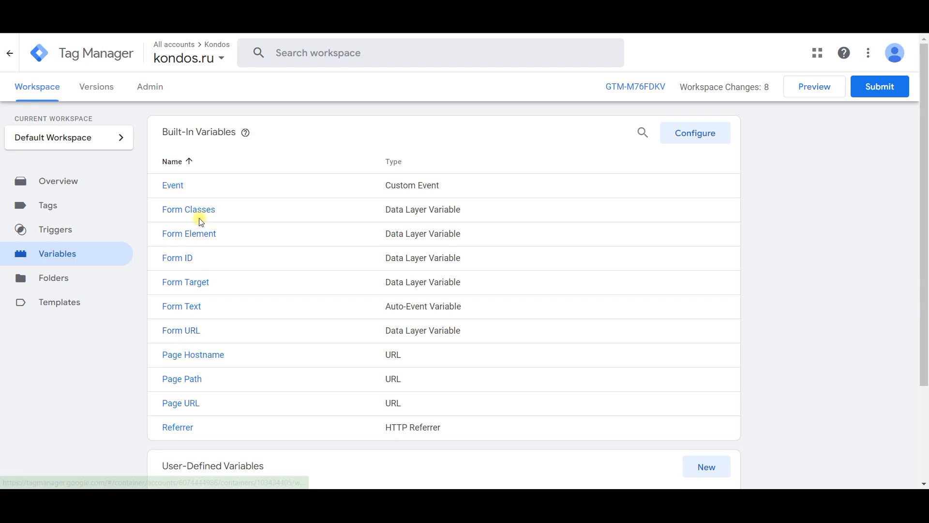
pyautogui.click(827, 92)
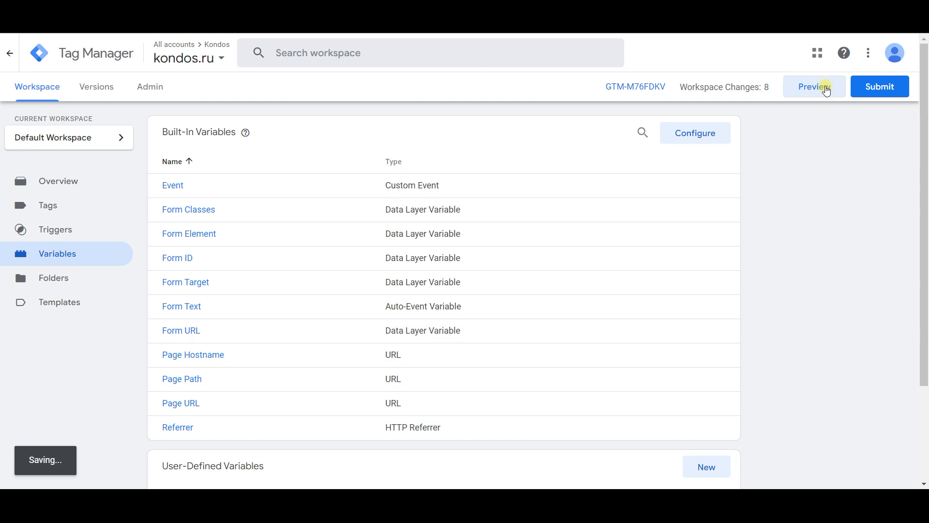
pyautogui.click(454, 323)
pyautogui.moveTo(498, 326); pyautogui.dragTo(279, 329)
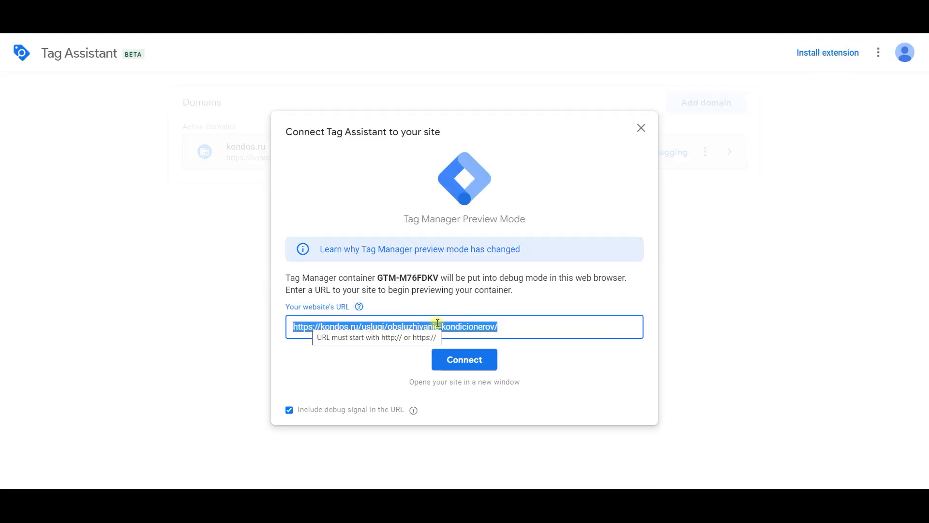
pyautogui.click(484, 358)
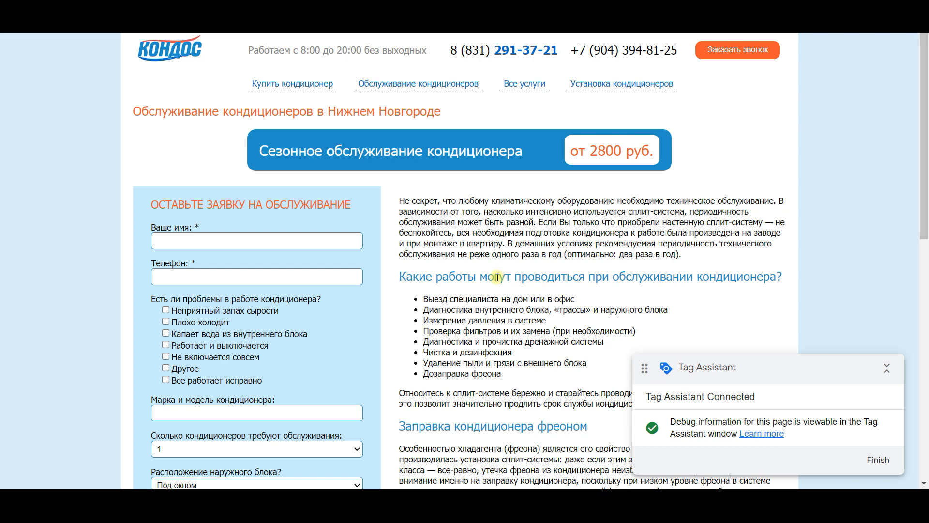
# Step: Enter "test" as the name and a test phone number in the service request form on the Kondos page
pyautogui.scroll(-1, 497, 277)
pyautogui.click(258, 200)
pyautogui.write('test')
pyautogui.press('Tab')
pyautogui.write('+7')
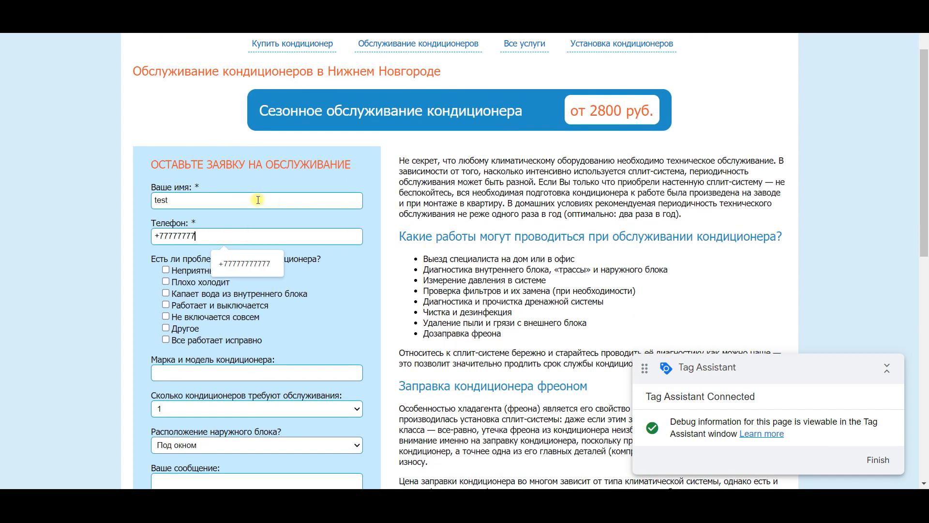
# Step: Mark the problems "Плохо холодит" and "Не включается совсем", and enter "test" as the air conditioner's brand and model
pyautogui.scroll(-1, 218, 242)
pyautogui.click(165, 240)
pyautogui.click(166, 275)
pyautogui.click(186, 332)
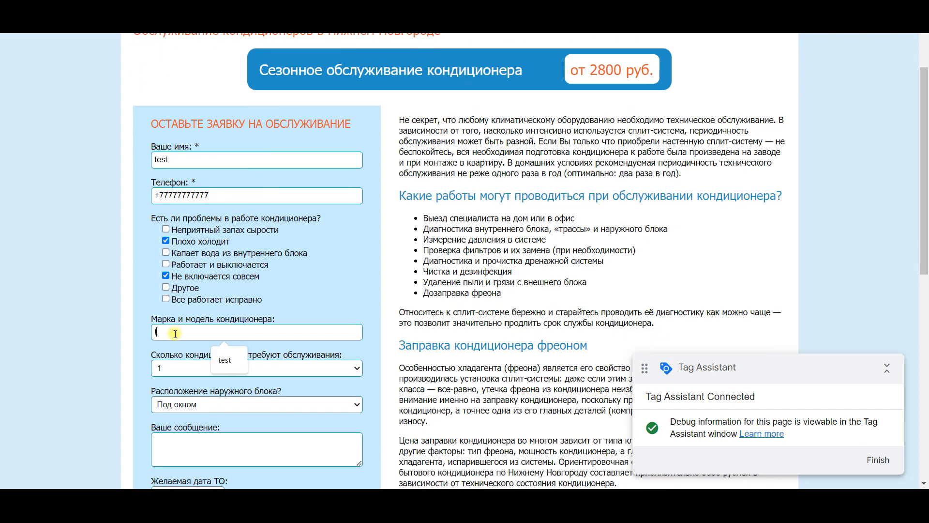
pyautogui.write('test')
# Step: Enter the message "test" and the desired service date 28.02.2023, and submit the service request
pyautogui.scroll(-2, 186, 366)
pyautogui.click(216, 433)
pyautogui.click(232, 437)
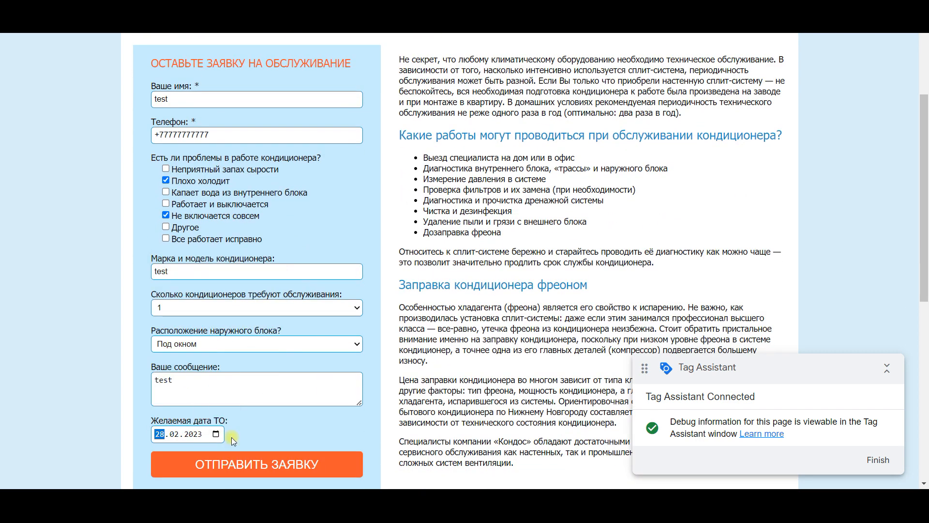
pyautogui.scroll(-1, 294, 447)
pyautogui.click(293, 448)
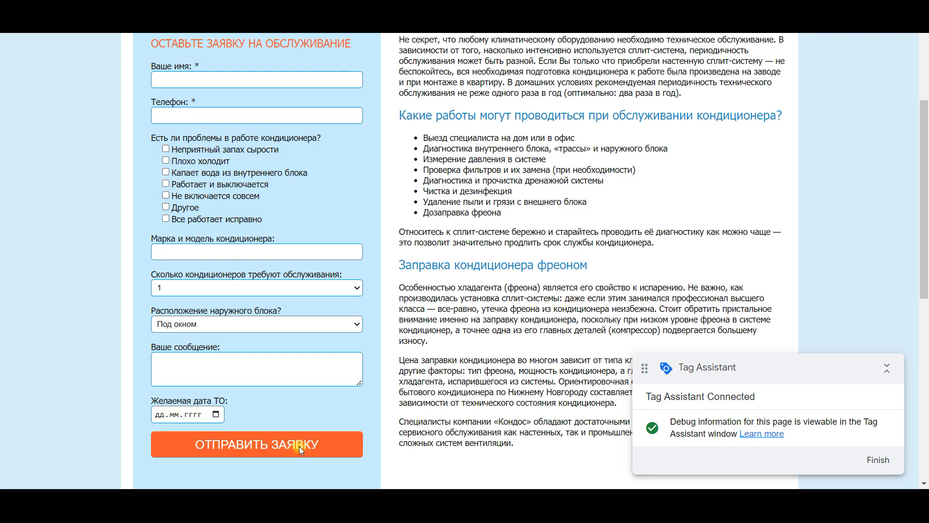
# Step: Inspect the variables of the Form Submit event in Tag Assistant and copy the Form Classes value "wpcf7-form submitting"
pyautogui.hotkey('ctrl', 'shift', 'Tab')
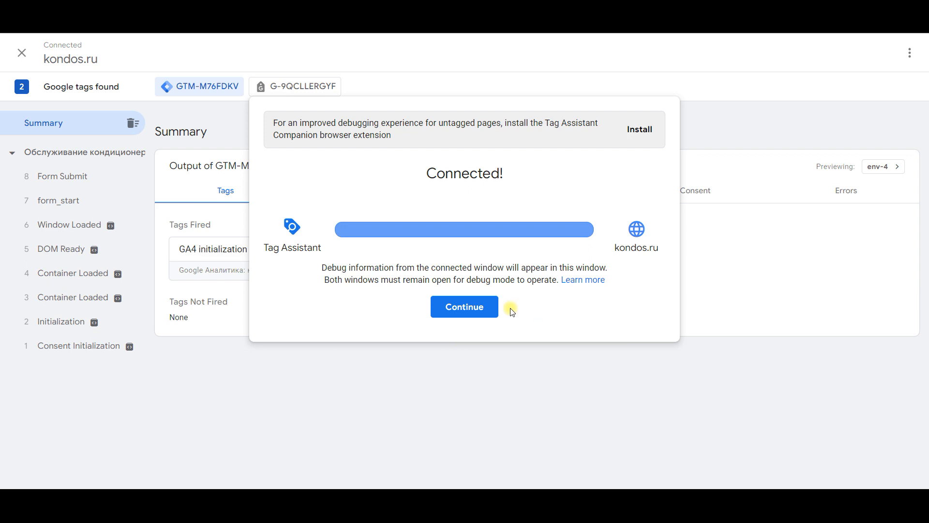
pyautogui.click(485, 308)
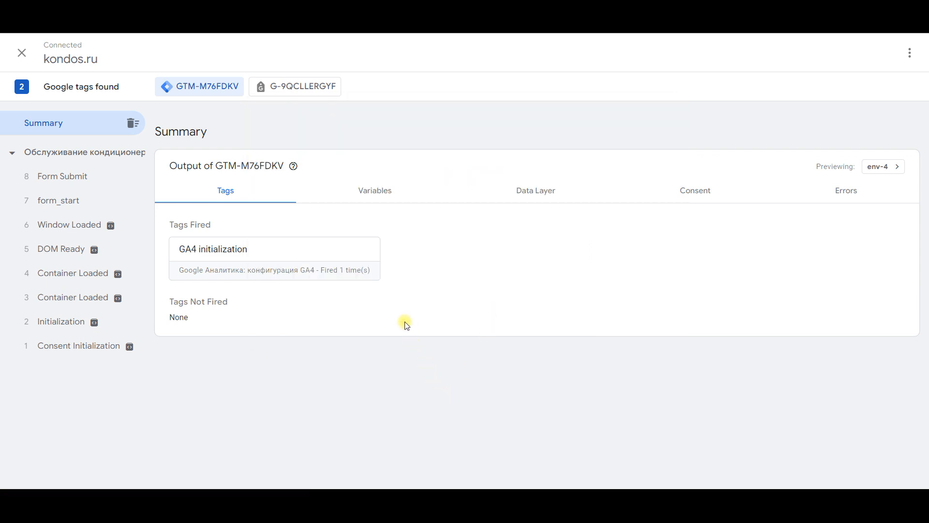
pyautogui.click(82, 182)
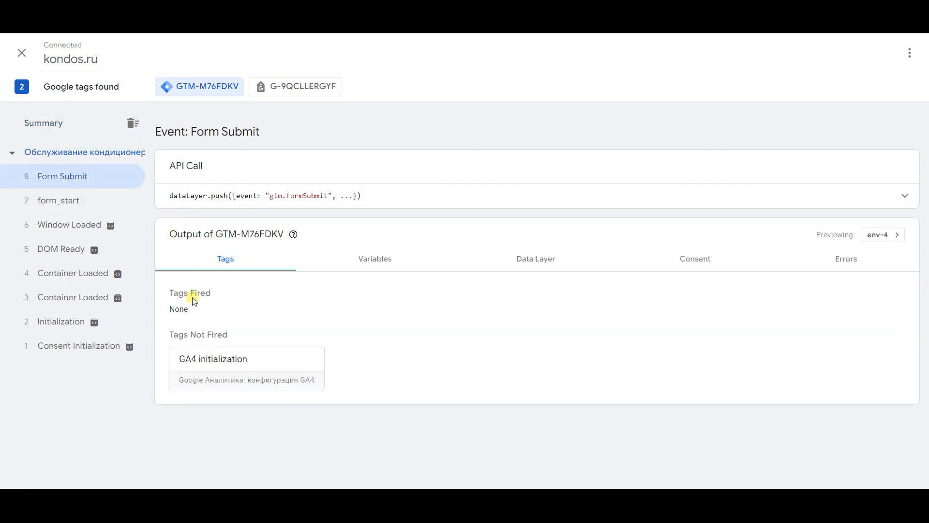
pyautogui.click(371, 272)
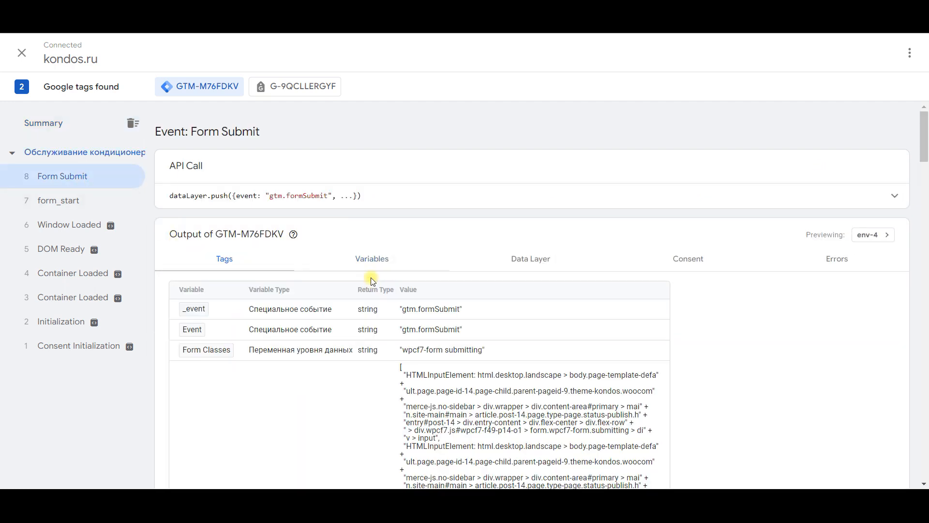
pyautogui.scroll(-1, 677, 302)
pyautogui.scroll(-1, 677, 303)
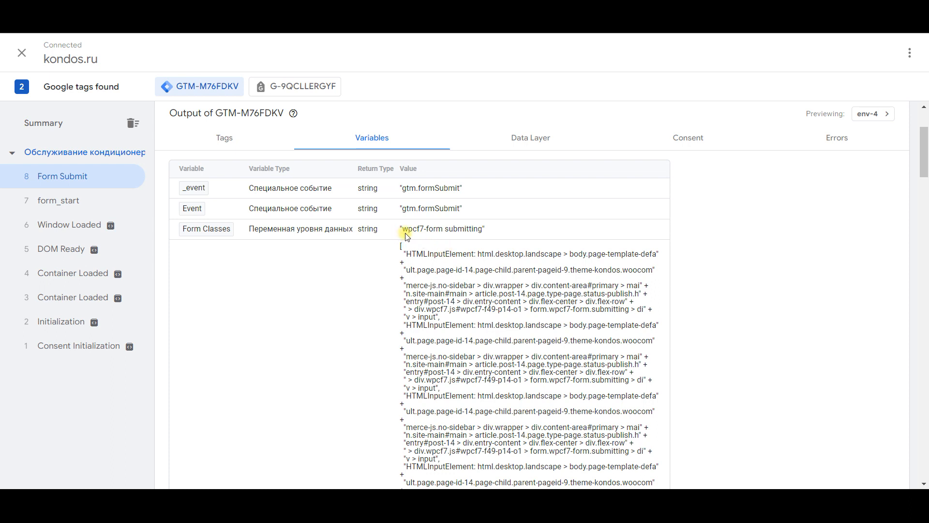
pyautogui.moveTo(405, 233); pyautogui.dragTo(480, 234)
# Step: Restrict the Form Submission trigger in Tag Manager to some forms, where Form Classes contains "wpcf7-form submitting"
pyautogui.click(170, 20)
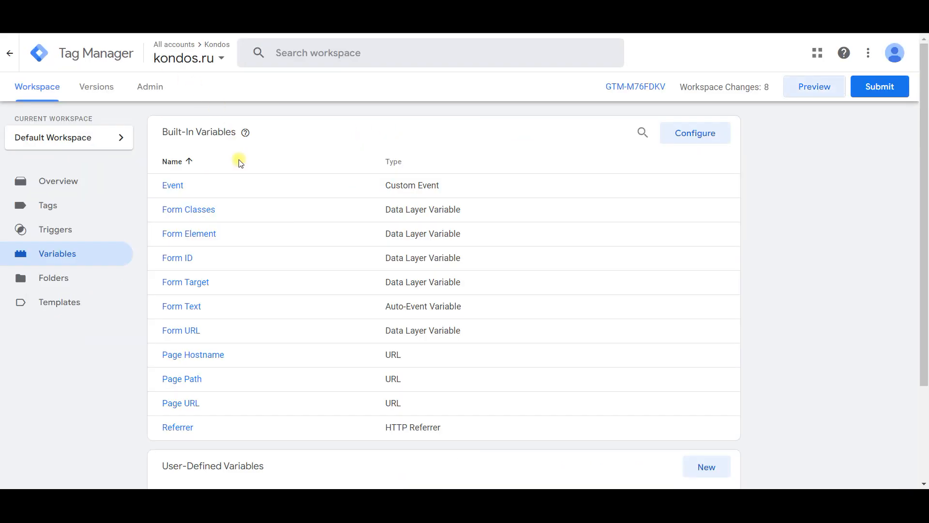
pyautogui.click(73, 232)
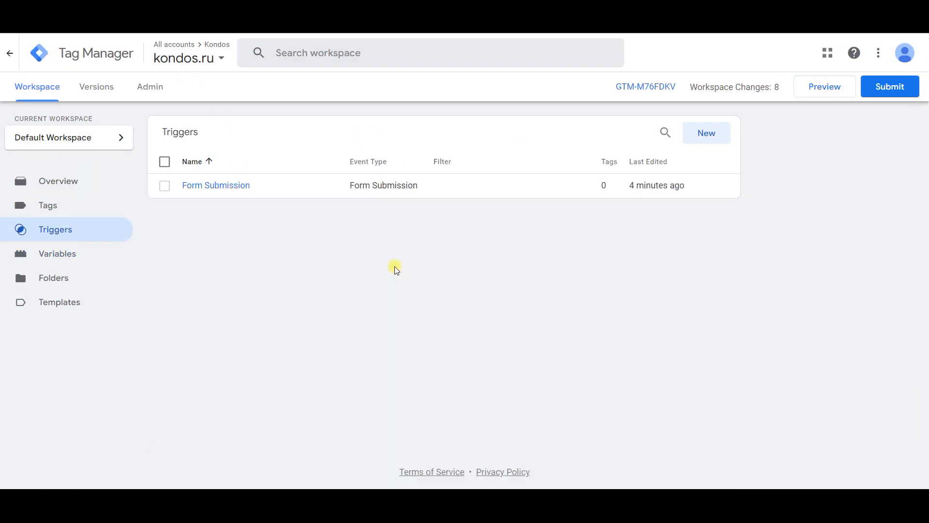
pyautogui.click(222, 186)
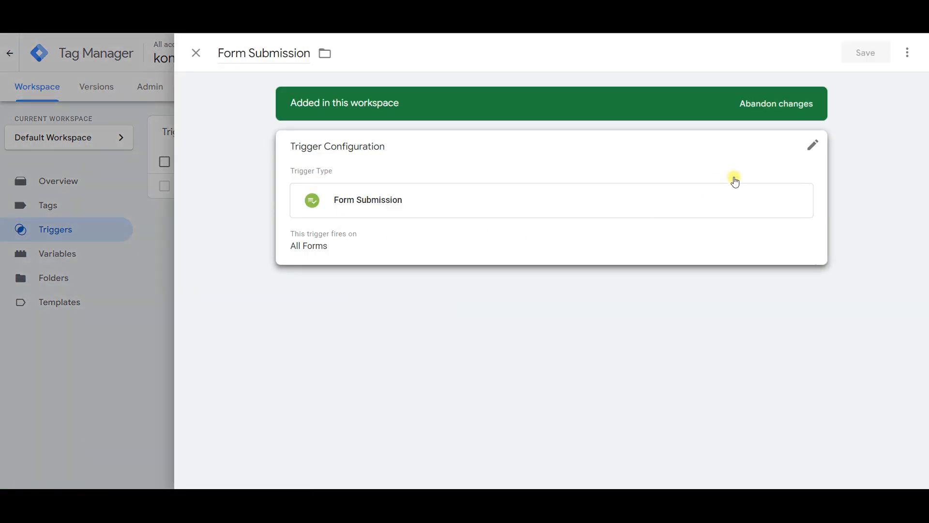
pyautogui.click(812, 146)
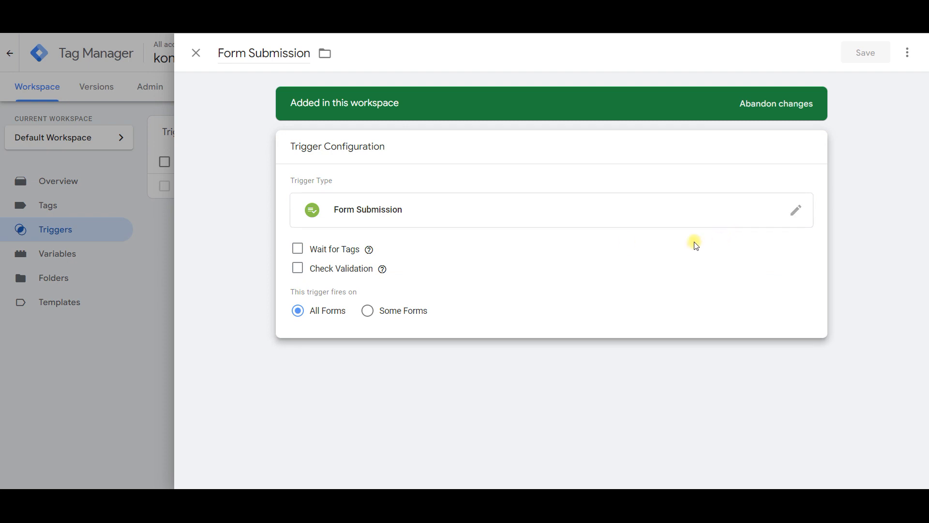
pyautogui.click(368, 311)
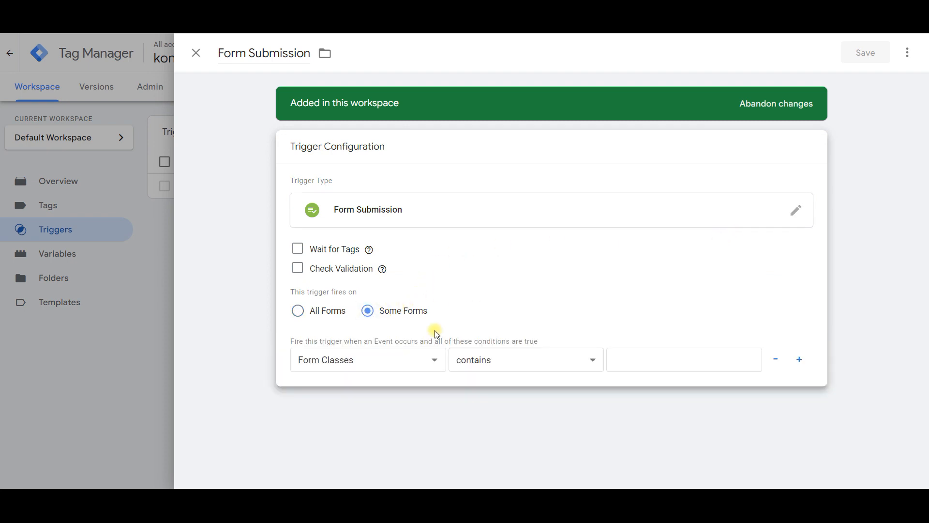
pyautogui.click(623, 358)
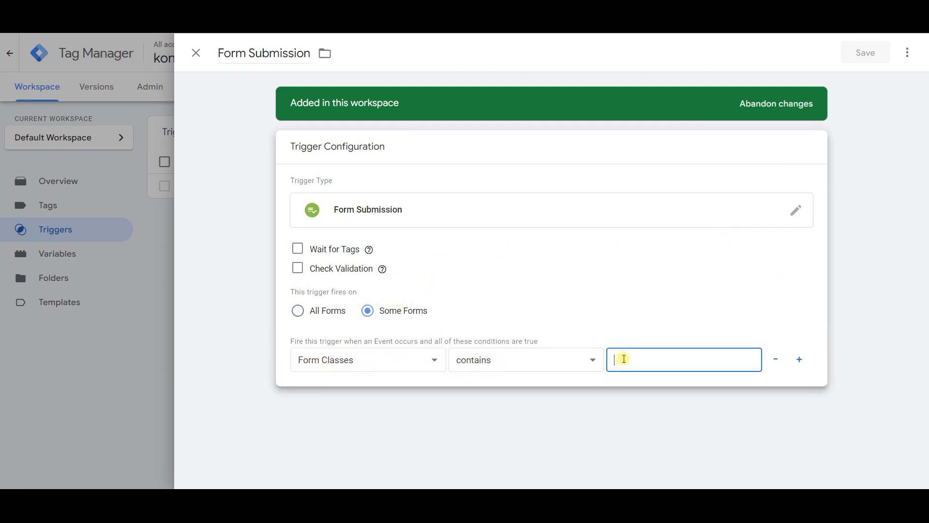
pyautogui.write('wpcf7-form submitting')
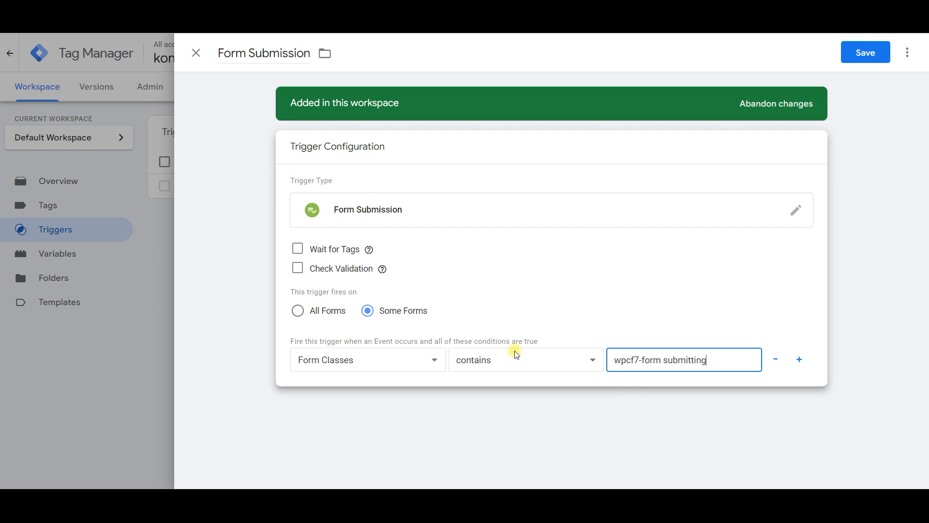
pyautogui.click(798, 365)
pyautogui.click(363, 385)
pyautogui.click(343, 324)
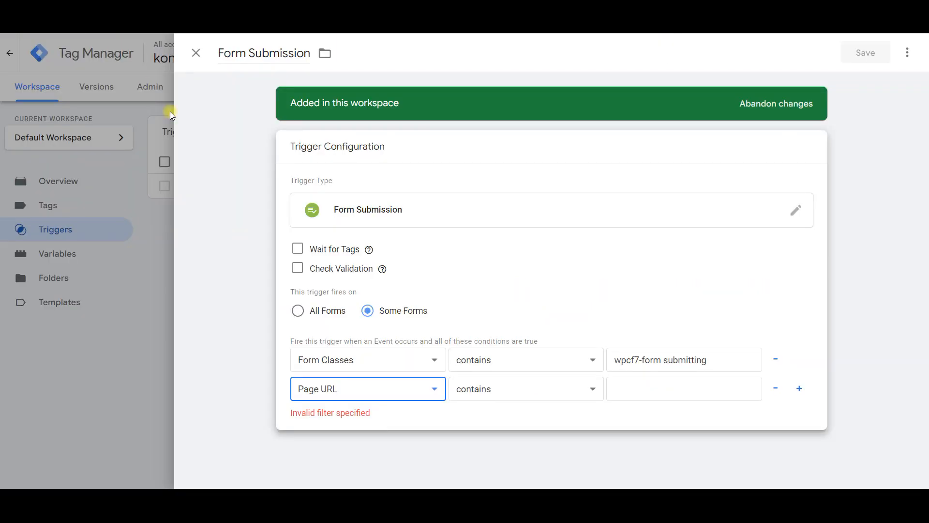
pyautogui.click(656, 393)
pyautogui.write('slugi/obsluzhivanie-kondicionerov/')
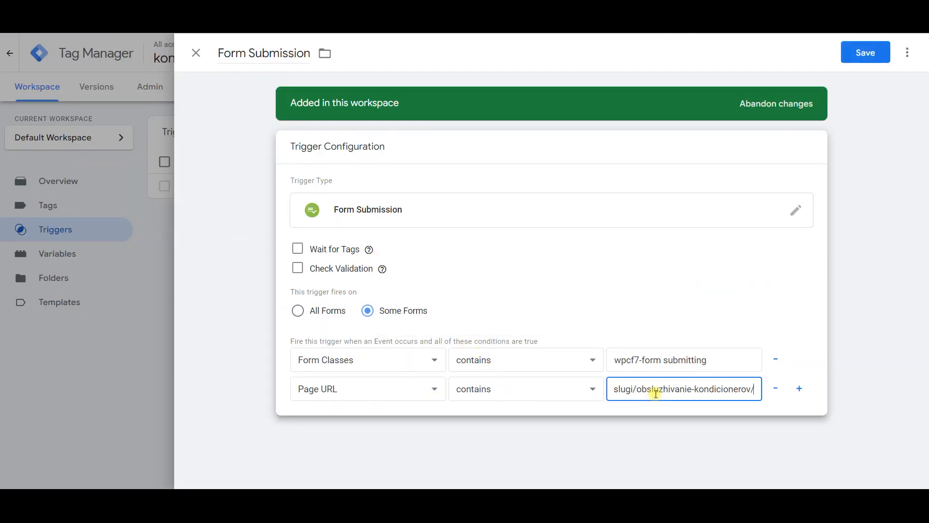
pyautogui.click(852, 56)
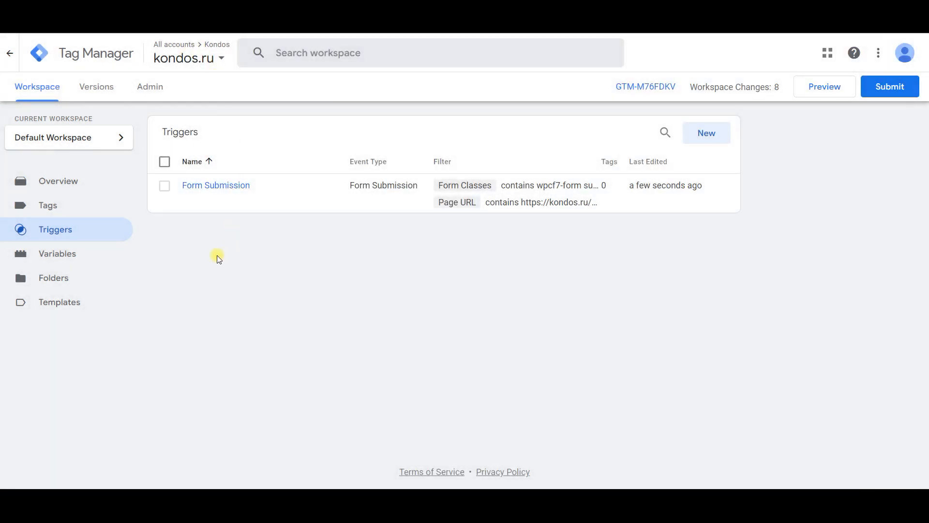
# Step: Create a new tag of the type Google Analytics: GA4 Event
pyautogui.click(67, 216)
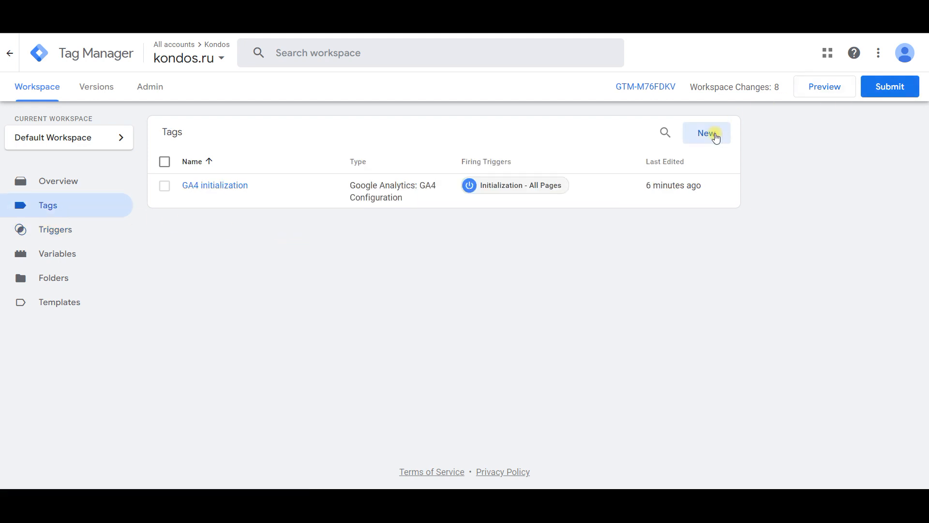
pyautogui.click(713, 135)
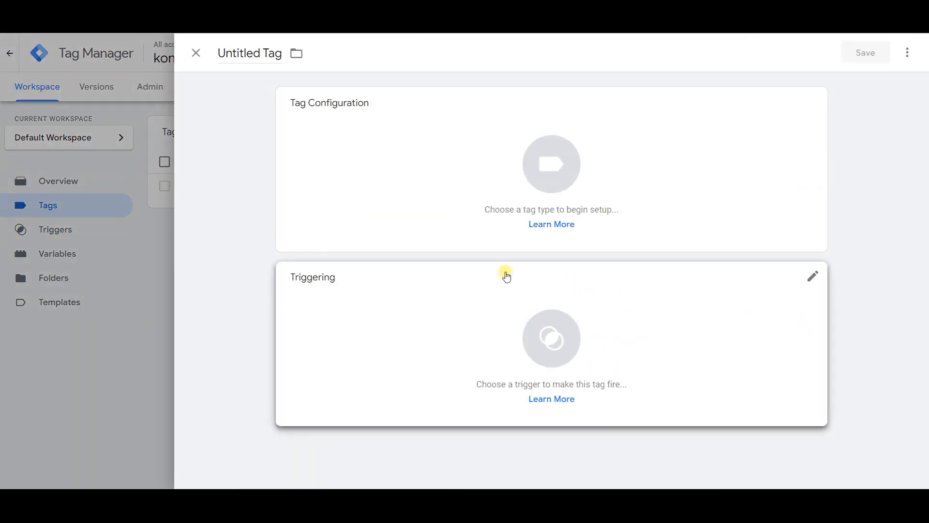
pyautogui.click(512, 221)
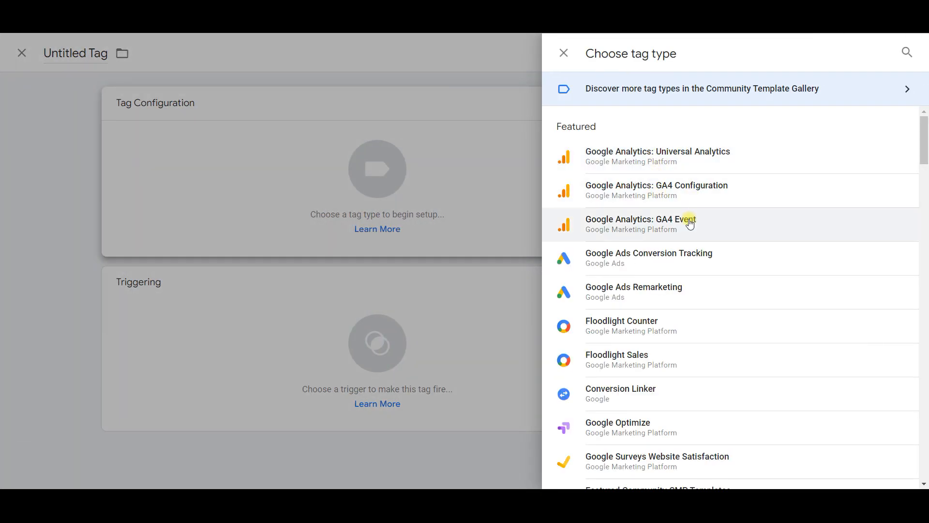
pyautogui.click(654, 223)
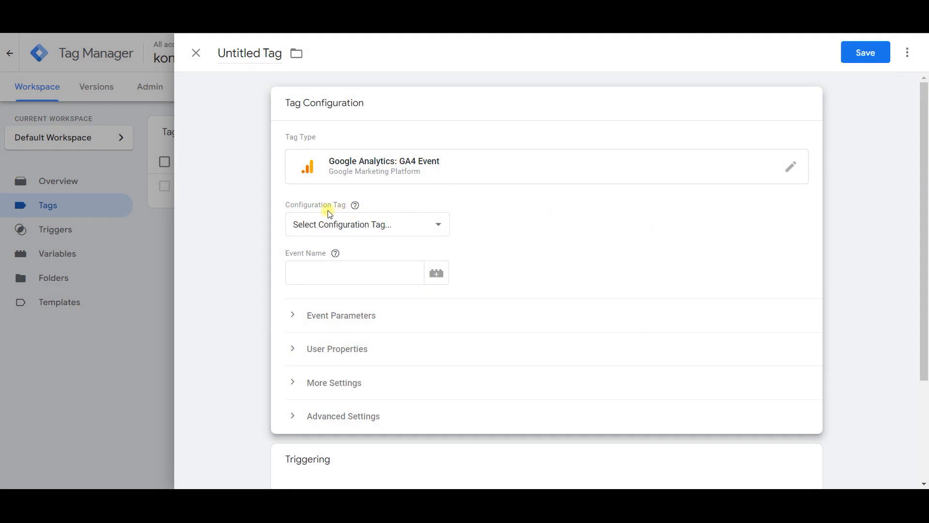
# Step: Set the event tag's configuration tag to GA4 initialization and its event name to service-form-submit
pyautogui.click(329, 225)
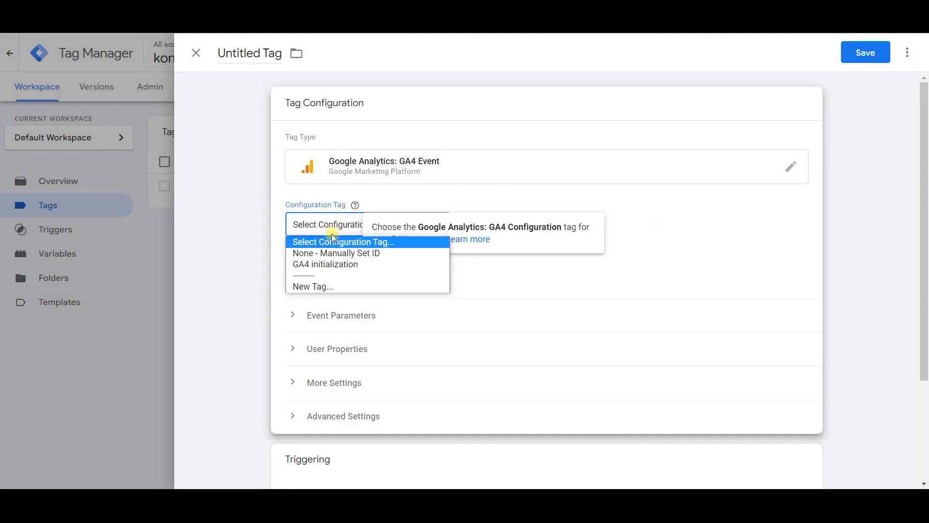
pyautogui.click(326, 265)
pyautogui.click(336, 267)
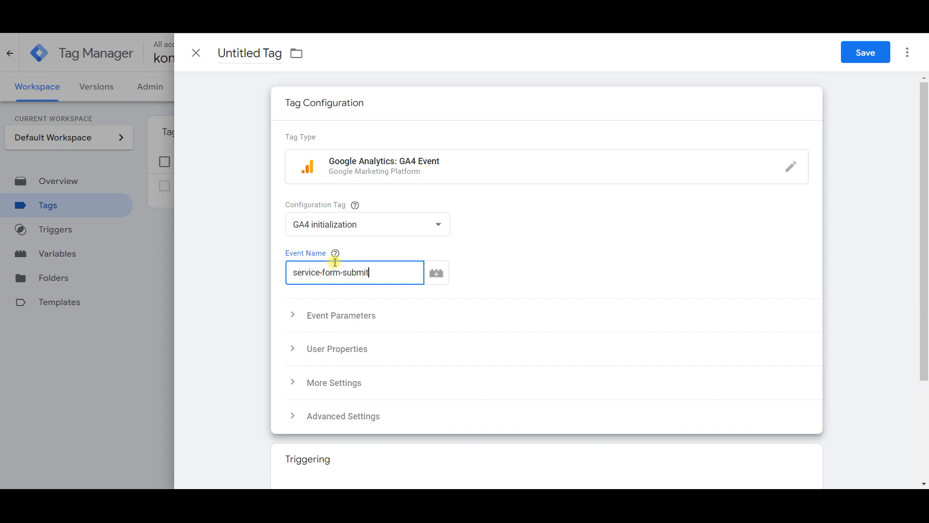
pyautogui.scroll(-3, 532, 285)
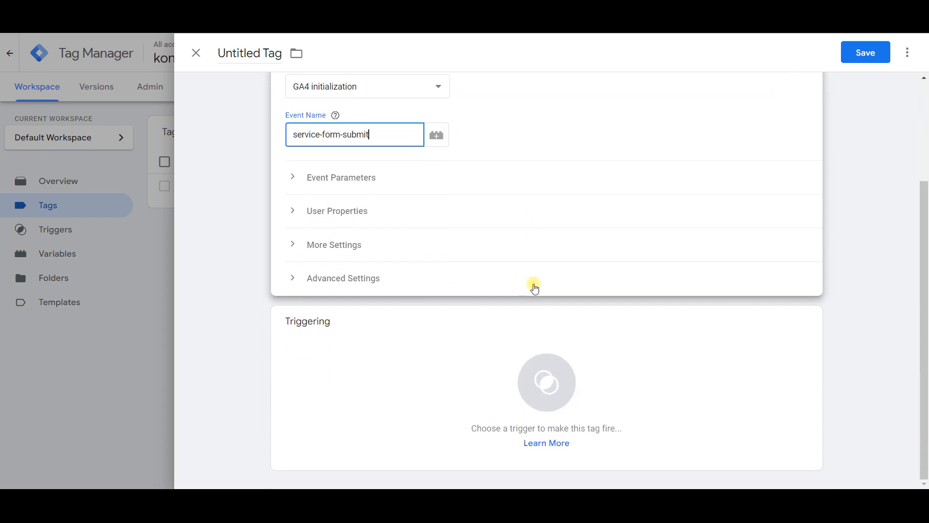
pyautogui.scroll(3, 757, 218)
pyautogui.click(871, 288)
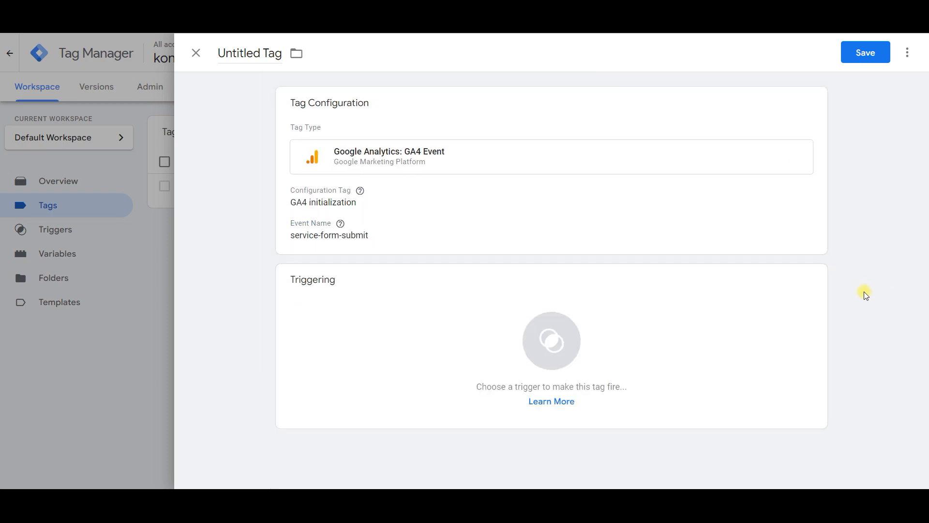
# Step: Assign the Form Submission trigger to the event tag and save the tag as GA4 Event - service form submit
pyautogui.click(377, 304)
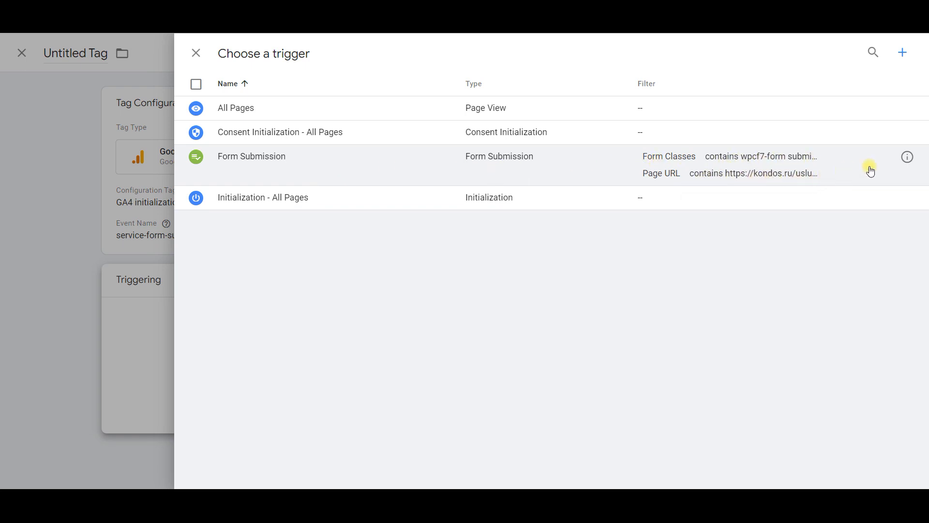
pyautogui.click(266, 163)
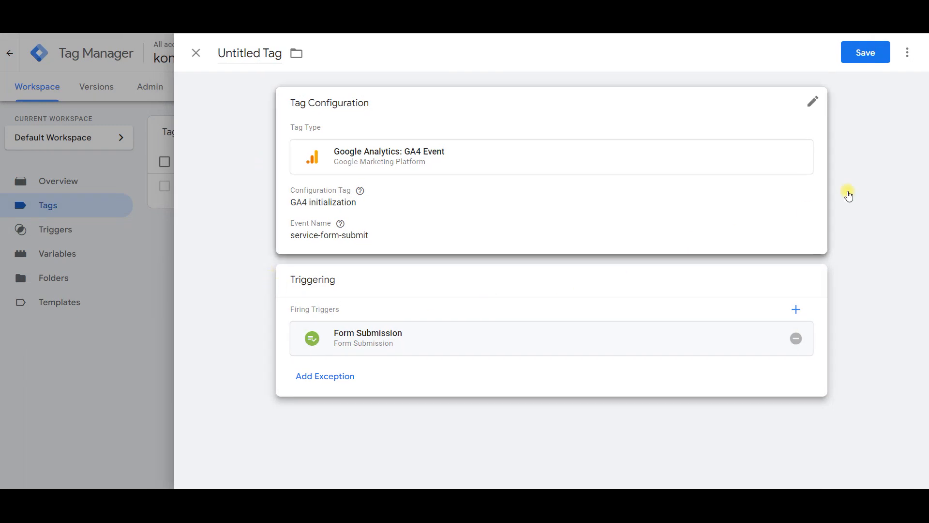
pyautogui.click(866, 56)
pyautogui.moveTo(417, 201); pyautogui.dragTo(348, 197)
pyautogui.press('BackSpace')
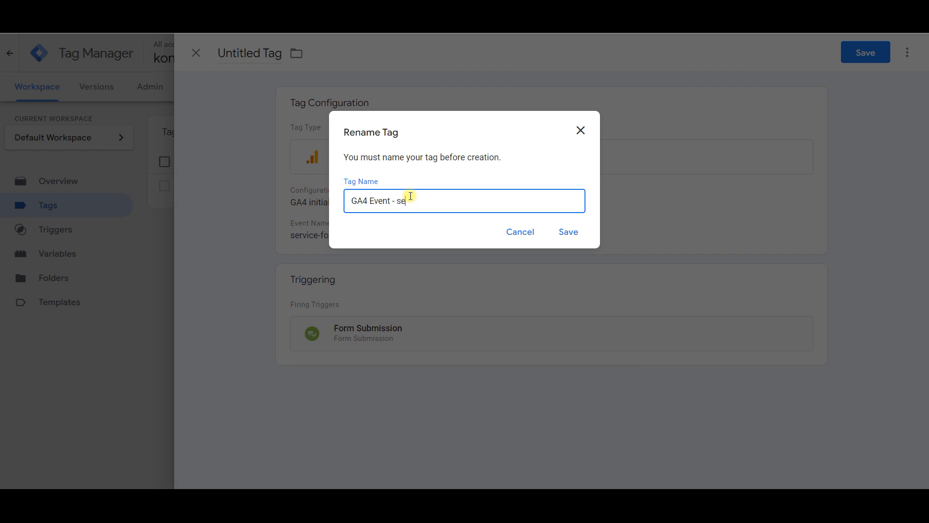
pyautogui.write('- service form submit')
pyautogui.click(566, 231)
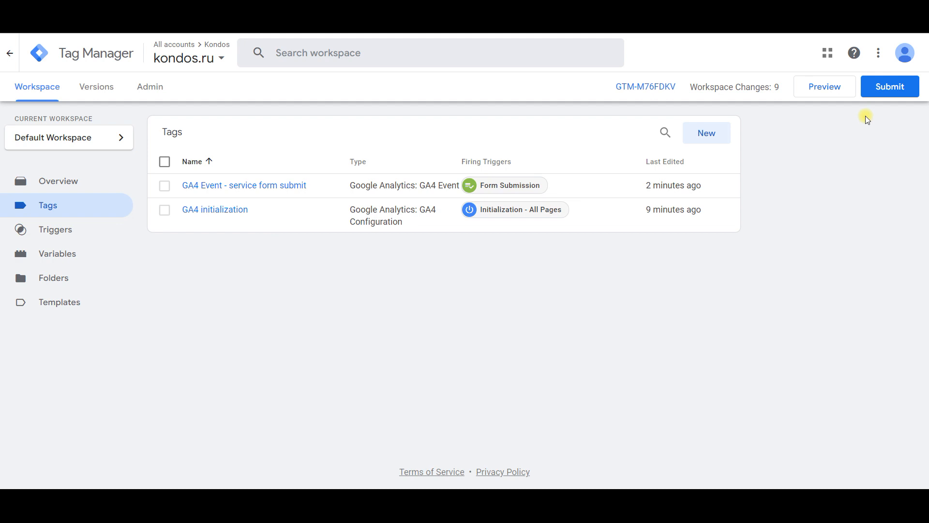
# Step: Publish the workspace changes to the Live environment without a version name or description, and close the version summary
pyautogui.click(887, 100)
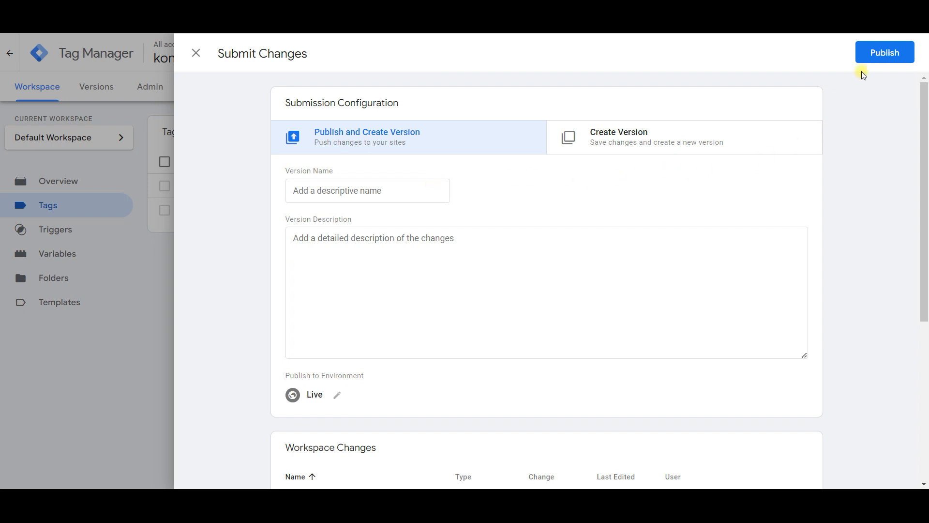
pyautogui.click(881, 50)
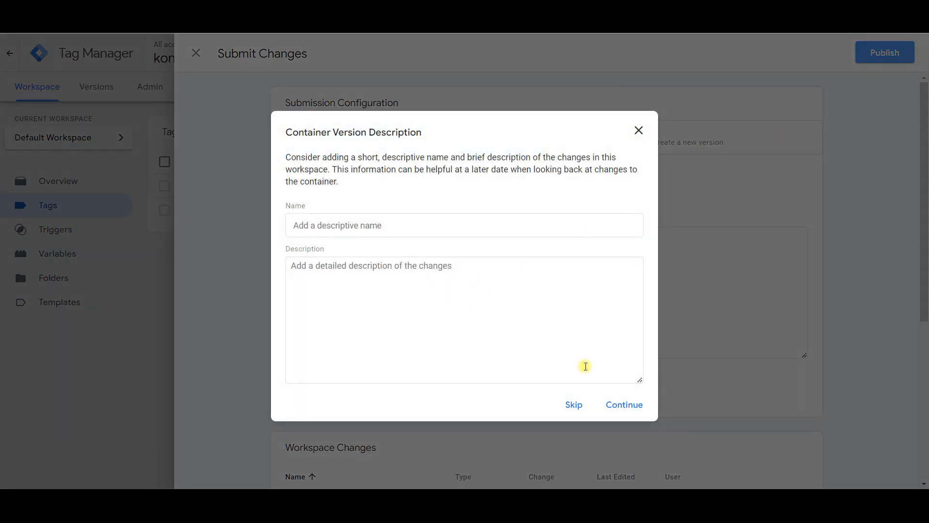
pyautogui.click(628, 406)
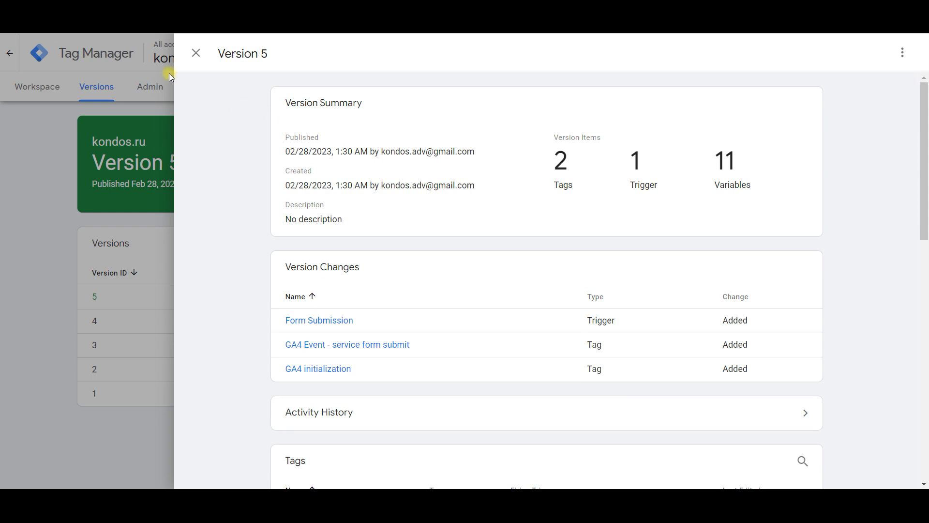
pyautogui.click(196, 53)
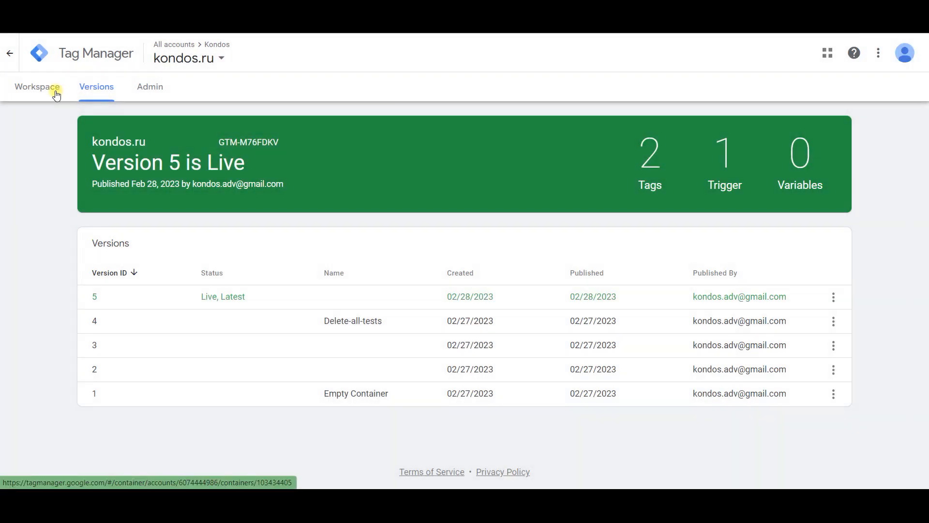
pyautogui.click(56, 92)
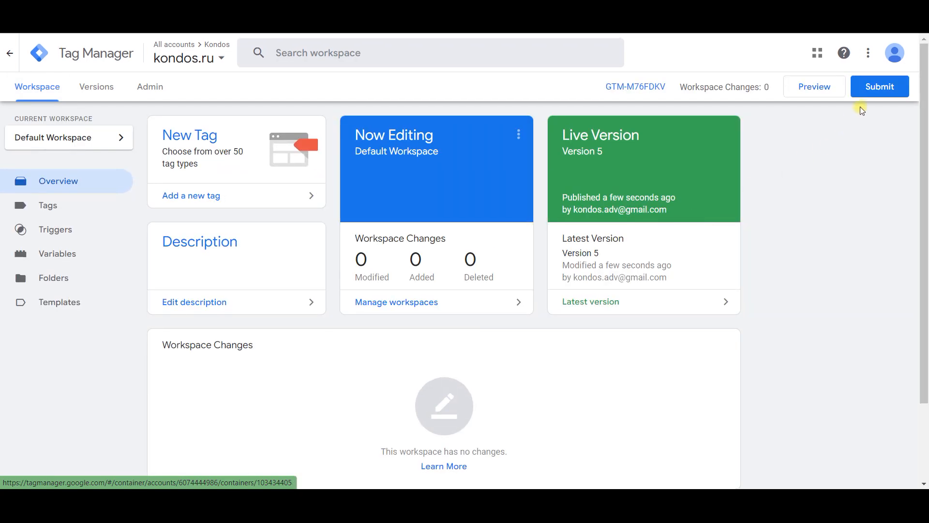
pyautogui.click(817, 89)
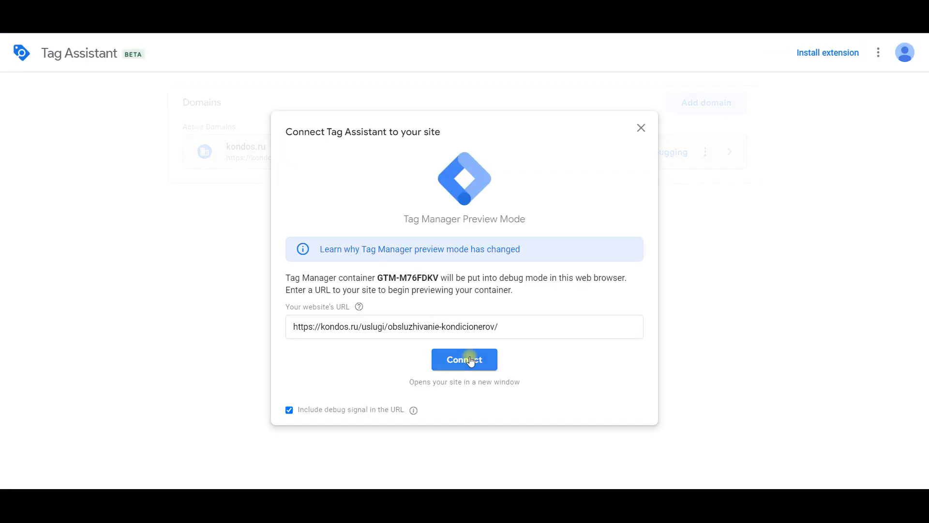
pyautogui.click(471, 361)
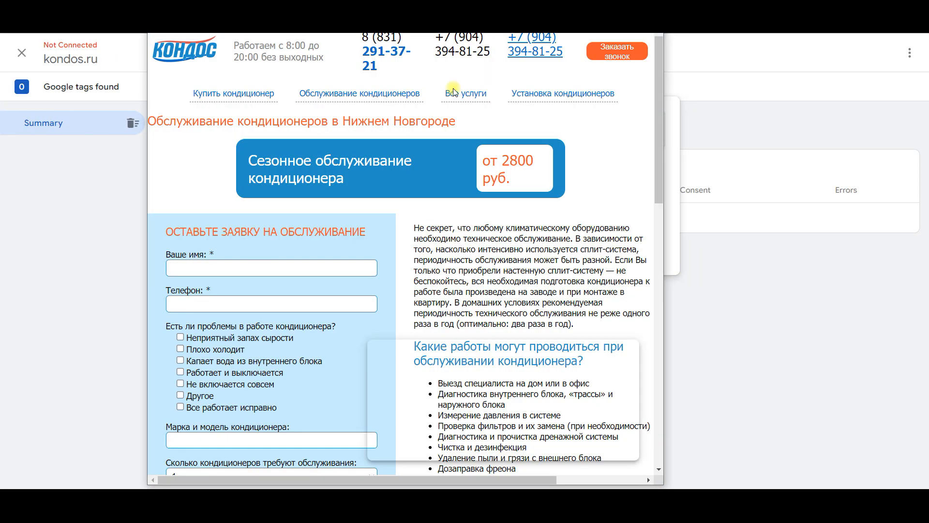
# Step: Fill in the air conditioner service request form on the previewed Kondos page, using the text test, and submit it
pyautogui.doubleClick(454, 8)
pyautogui.click(225, 242)
pyautogui.click(226, 290)
pyautogui.click(228, 278)
pyautogui.click(232, 309)
pyautogui.click(166, 310)
pyautogui.scroll(-3, 169, 335)
pyautogui.click(184, 252)
pyautogui.click(223, 279)
pyautogui.click(191, 362)
pyautogui.write('test')
pyautogui.click(215, 413)
pyautogui.click(222, 379)
pyautogui.click(273, 446)
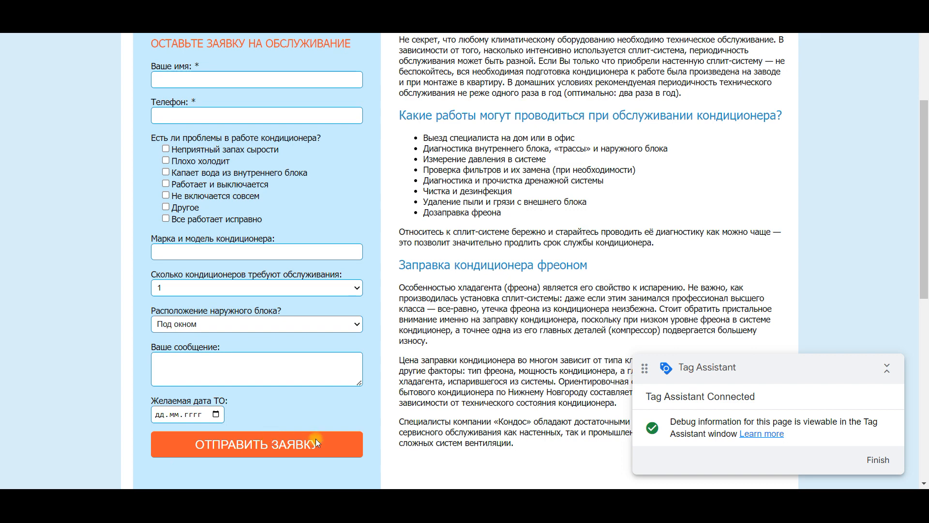
# Step: Check the form's response below the submitted request, and switch back to Tag Assistant to continue into the kondos.ru debug session
pyautogui.scroll(-2, 587, 356)
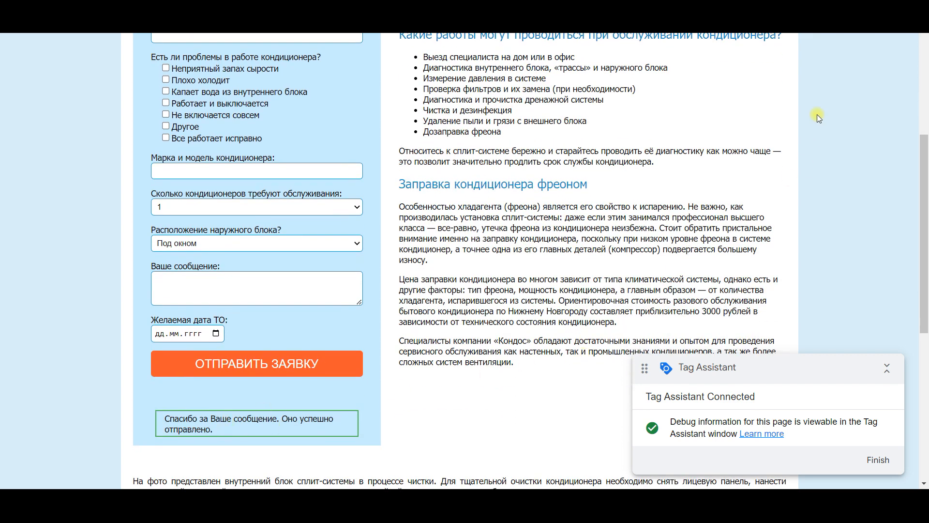
pyautogui.hotkey('alt', 'Tab')
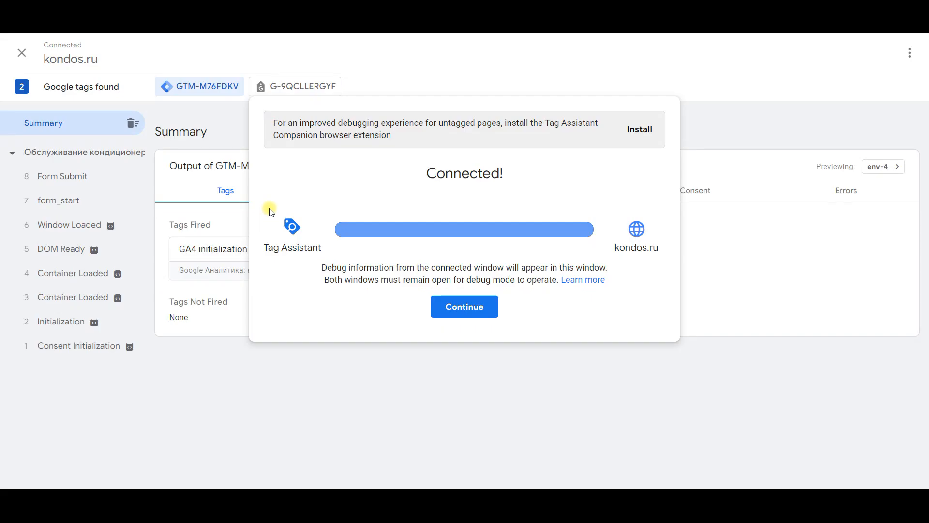
pyautogui.click(472, 305)
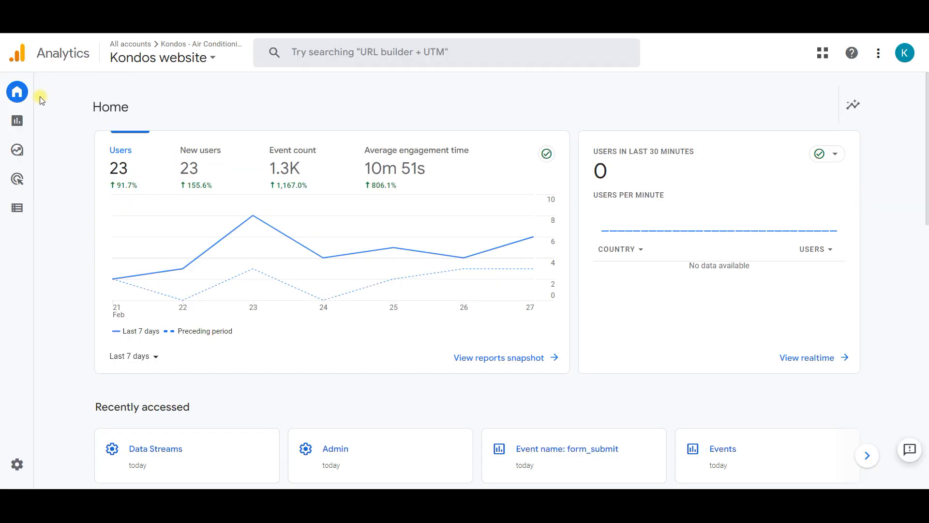
# Step: Switch to Google Analytics and examine the event name table in the Kondos website's Engagement Events report
pyautogui.moveTo(23, 120)
pyautogui.click(25, 122)
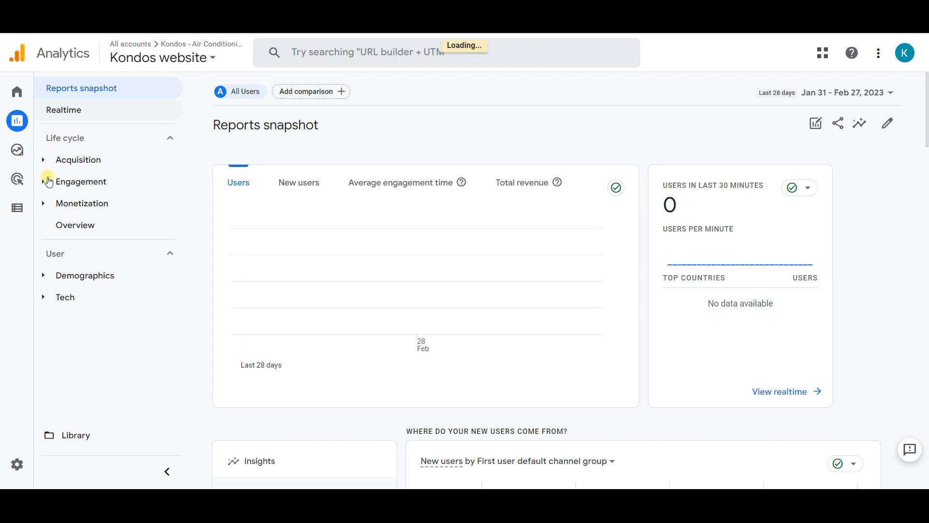
pyautogui.click(49, 182)
pyautogui.click(77, 228)
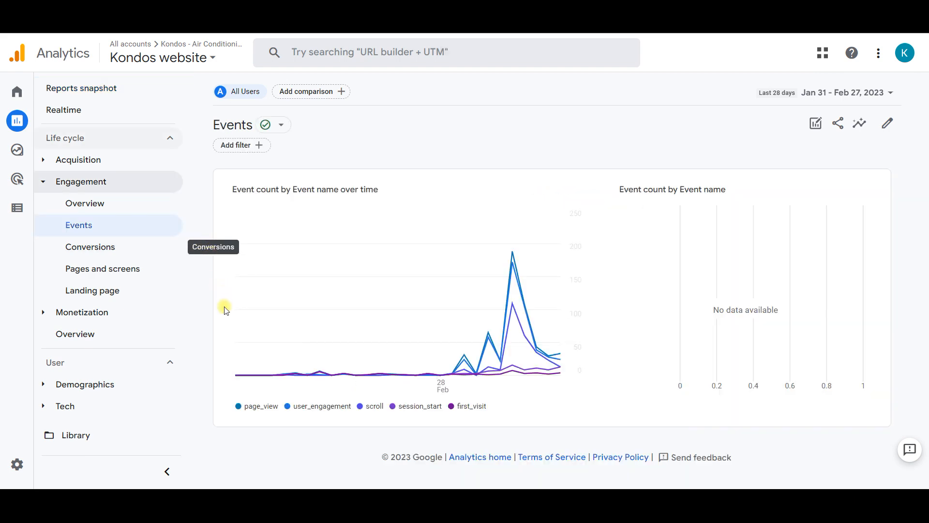
pyautogui.scroll(-6, 218, 365)
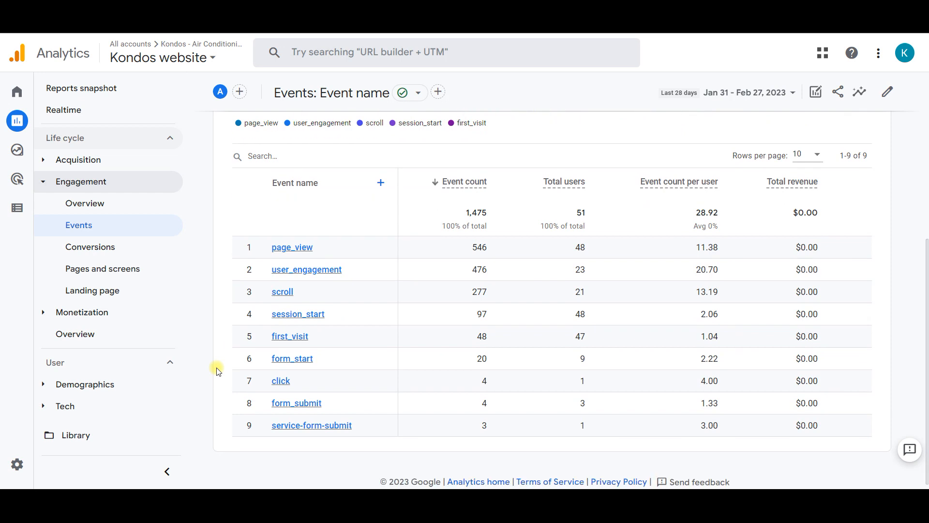